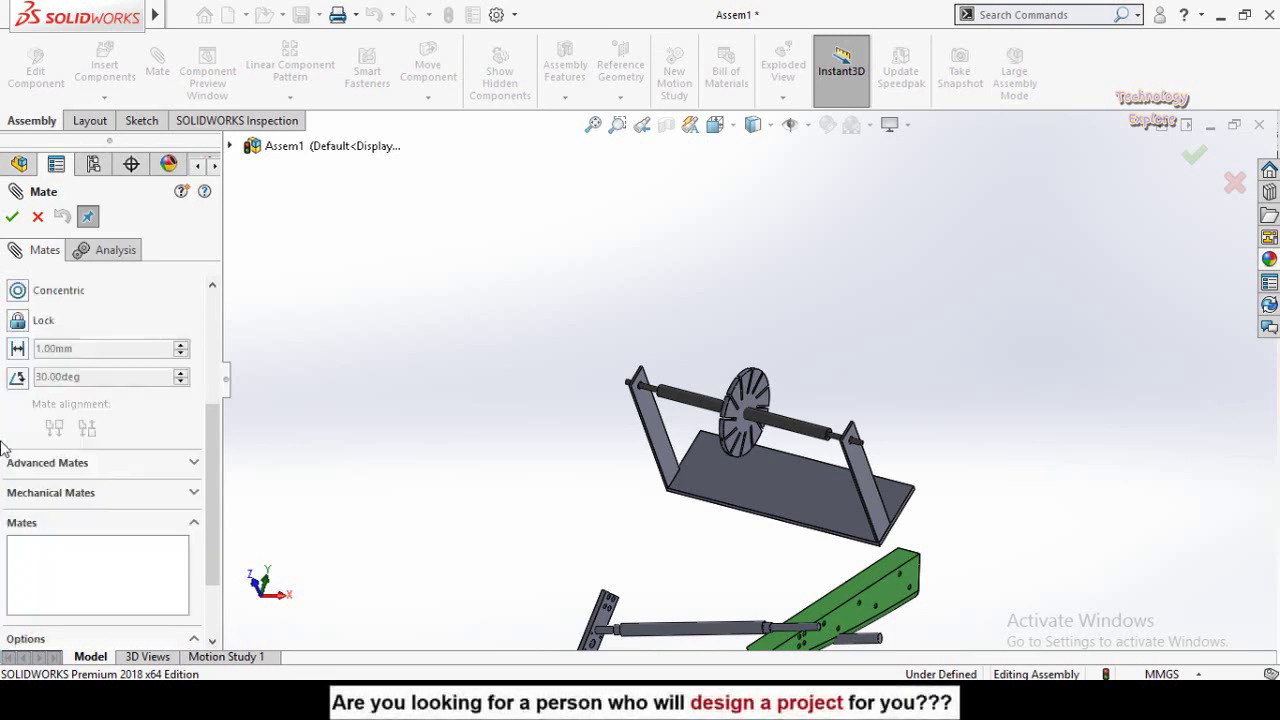
Step: Leave the Mate command and move the bearing housing into the open space above the frame assembly
{"action": "scroll", "coordinate": [4, 413], "scroll_direction": "up", "scroll_amount": 3}
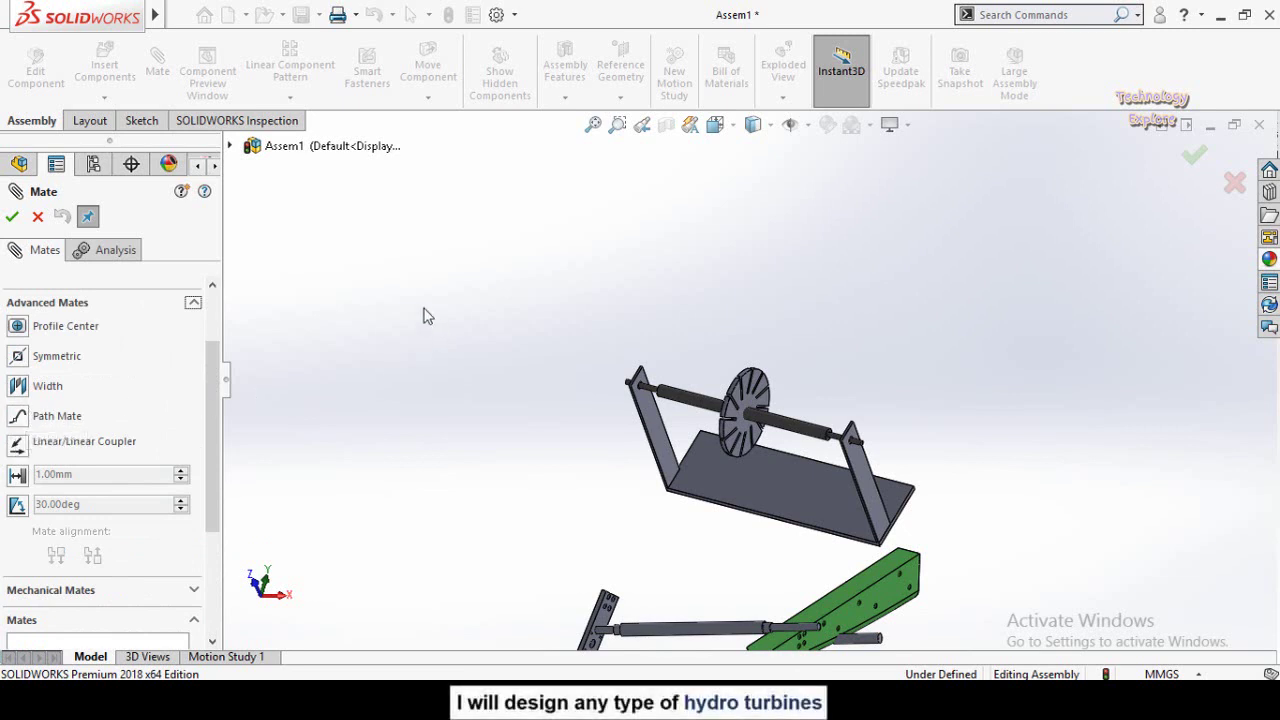
{"action": "left_click", "coordinate": [38, 217]}
{"action": "scroll", "coordinate": [869, 420], "scroll_direction": "up", "scroll_amount": 3}
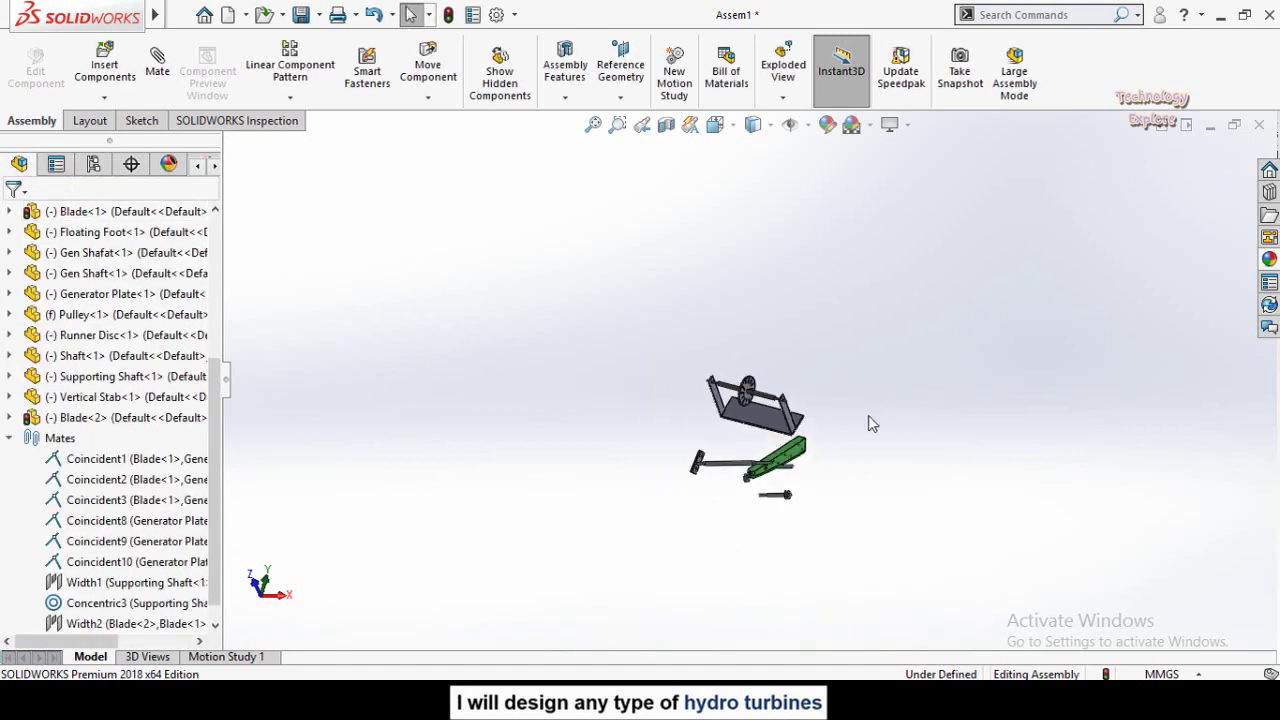
{"action": "scroll", "coordinate": [771, 430], "scroll_direction": "down", "scroll_amount": 1}
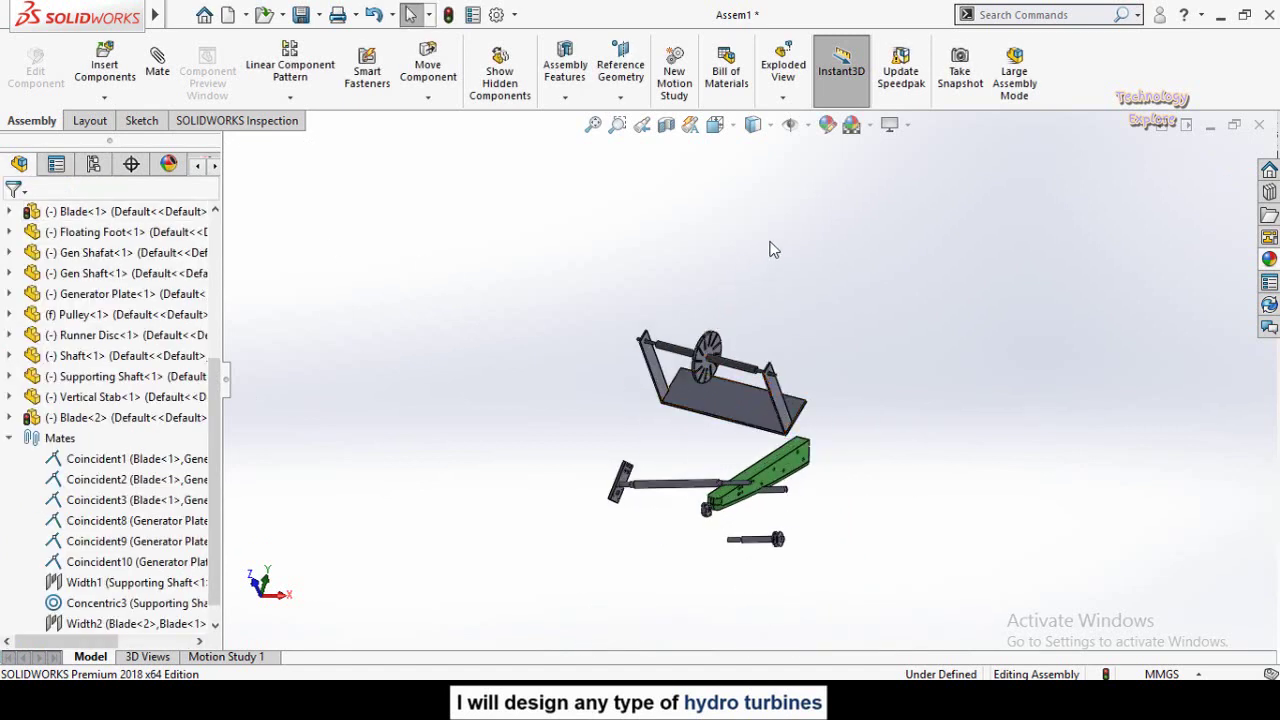
{"action": "scroll", "coordinate": [955, 425], "scroll_direction": "down", "scroll_amount": 1}
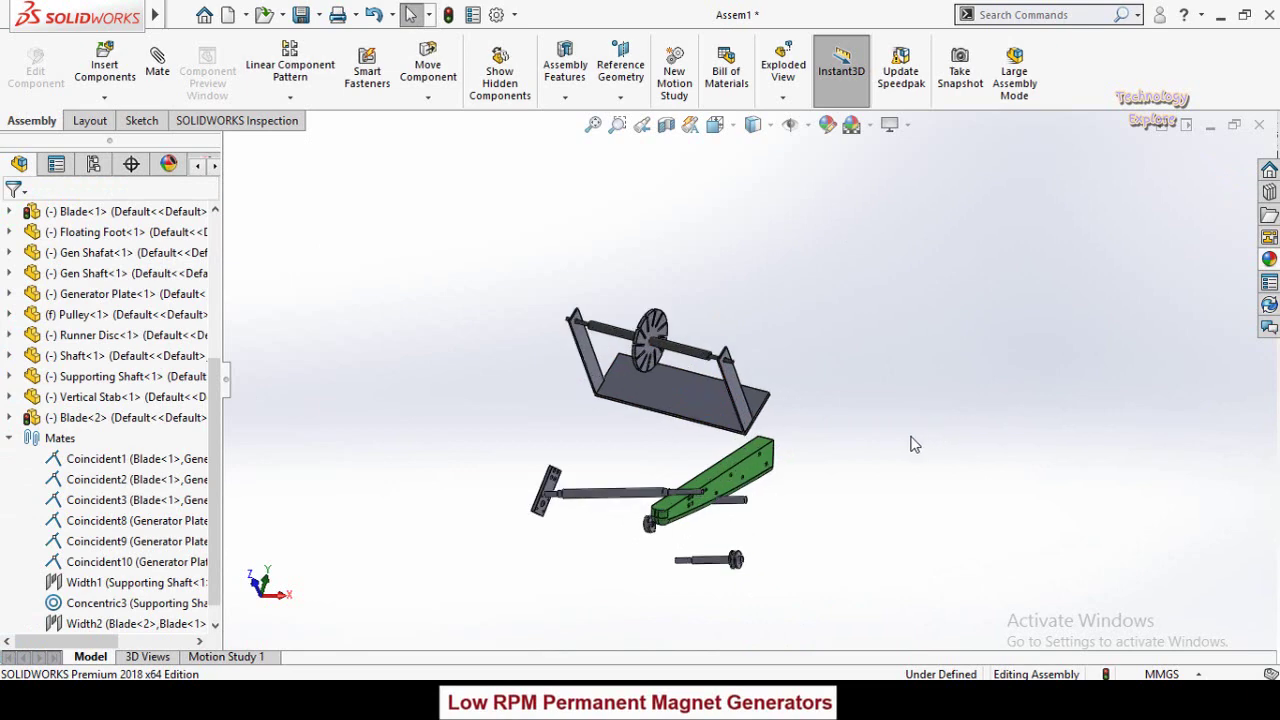
{"action": "left_click_drag", "start_coordinate": [645, 533], "coordinate": [845, 313]}
{"action": "left_click", "coordinate": [847, 311]}
{"action": "scroll", "coordinate": [854, 306], "scroll_direction": "down", "scroll_amount": 3}
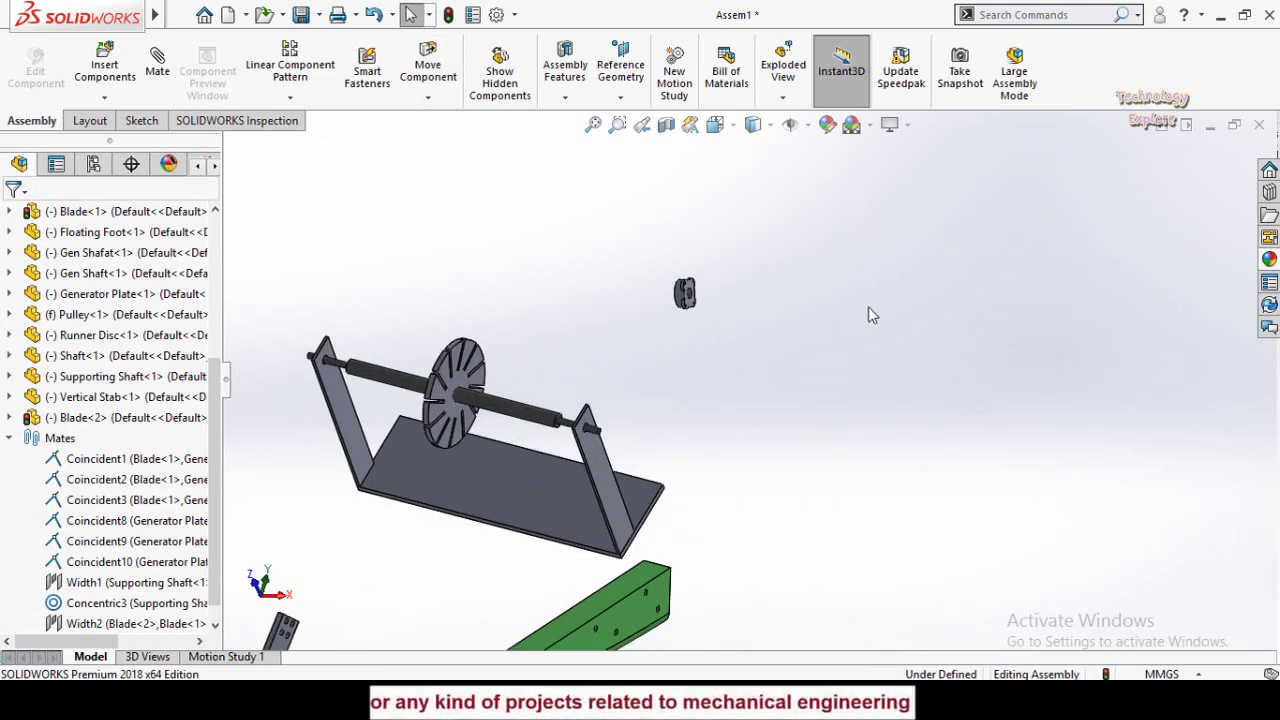
{"action": "scroll", "coordinate": [835, 323], "scroll_direction": "up", "scroll_amount": 4}
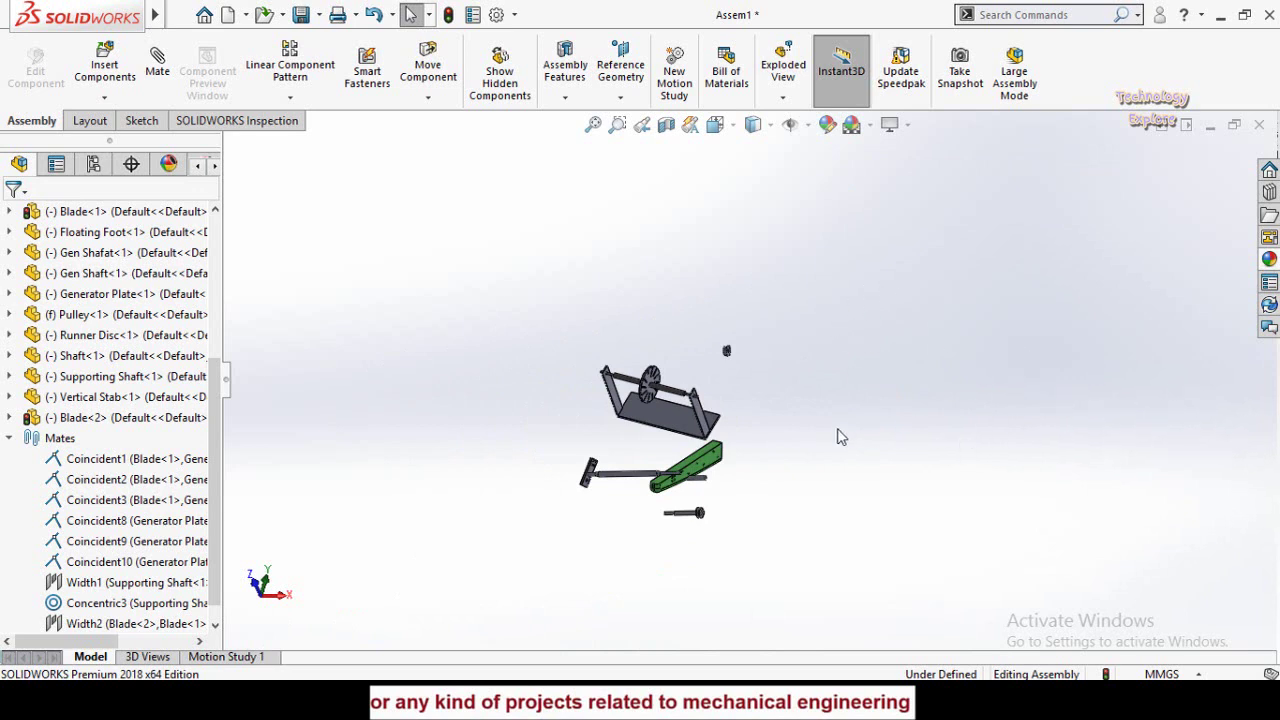
{"action": "scroll", "coordinate": [798, 361], "scroll_direction": "down", "scroll_amount": 2}
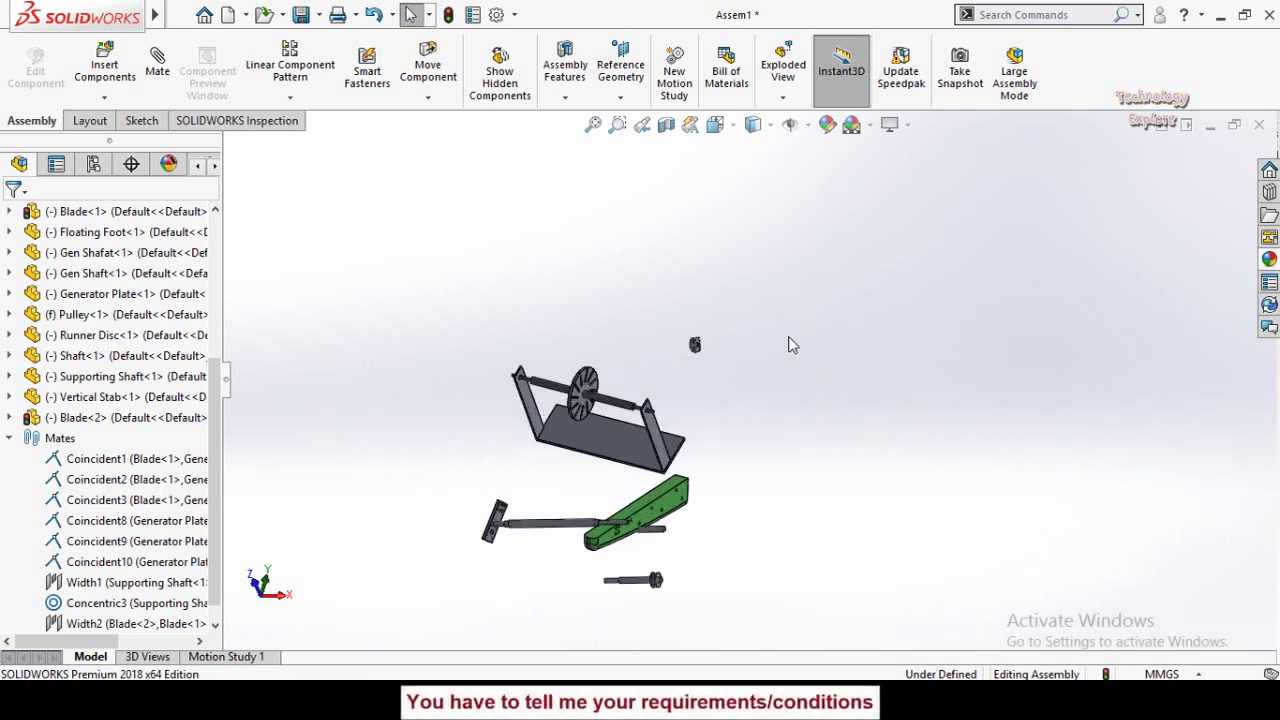
{"action": "left_click", "coordinate": [606, 468]}
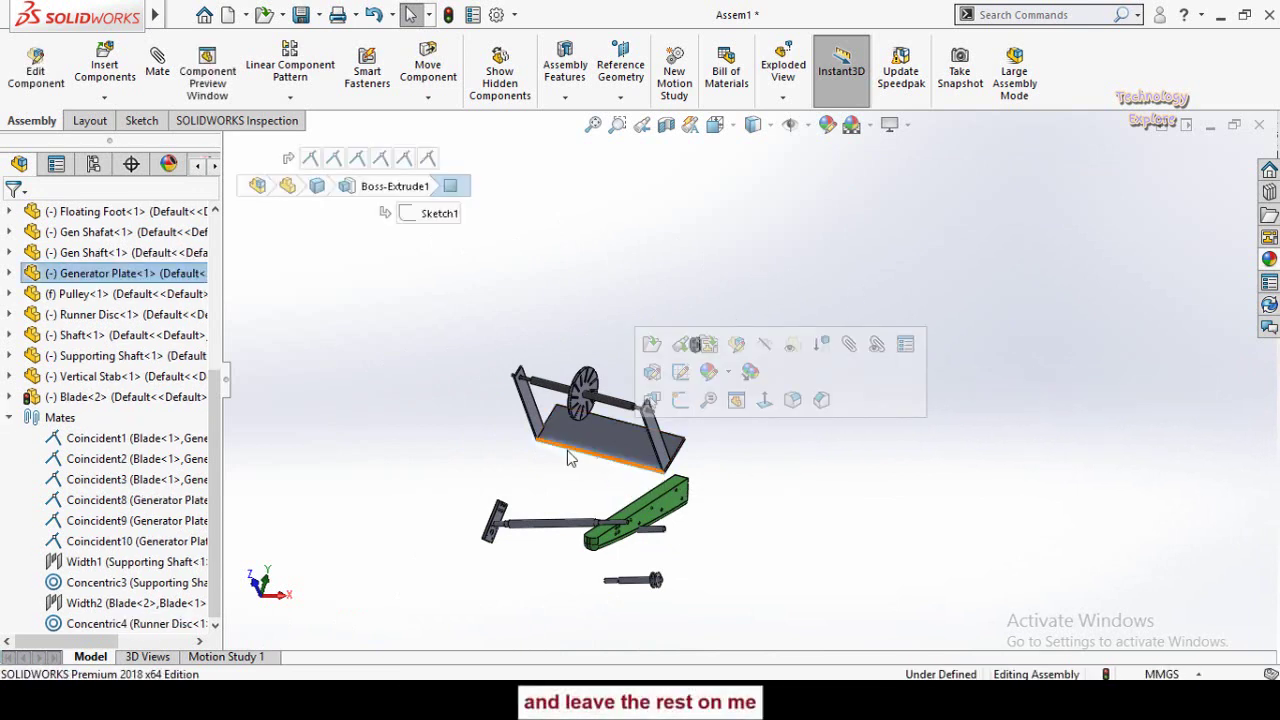
{"action": "left_click", "coordinate": [443, 380]}
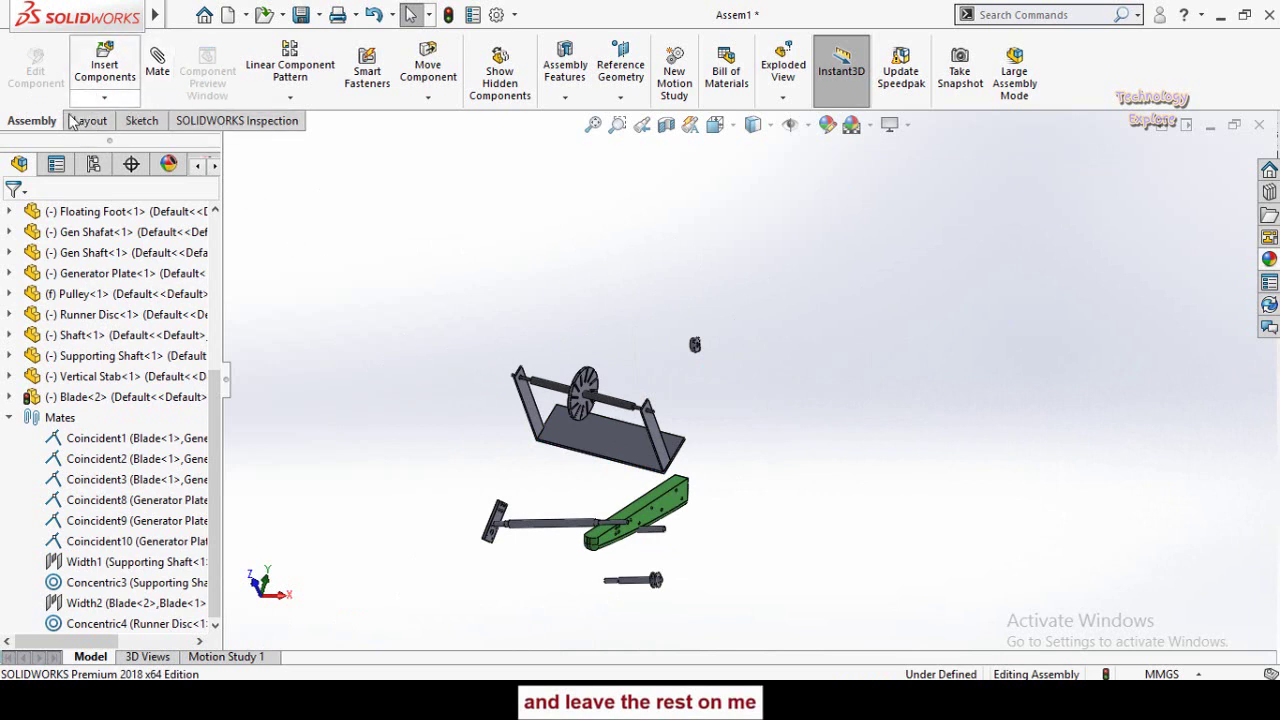
Step: Sketch a closed eight-point spline on the assembly's Top Plane, in the open area beside the components, and exit the sketch
{"action": "scroll", "coordinate": [160, 305], "scroll_direction": "up", "scroll_amount": 5}
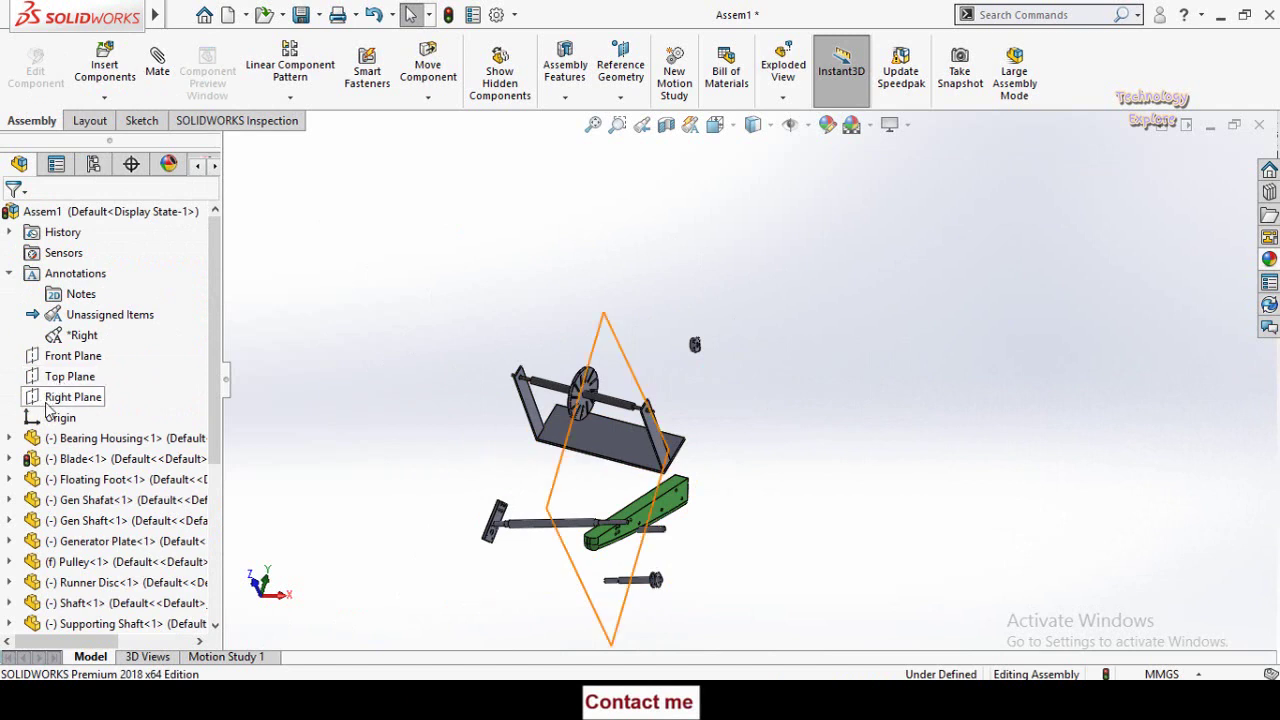
{"action": "left_click", "coordinate": [62, 377]}
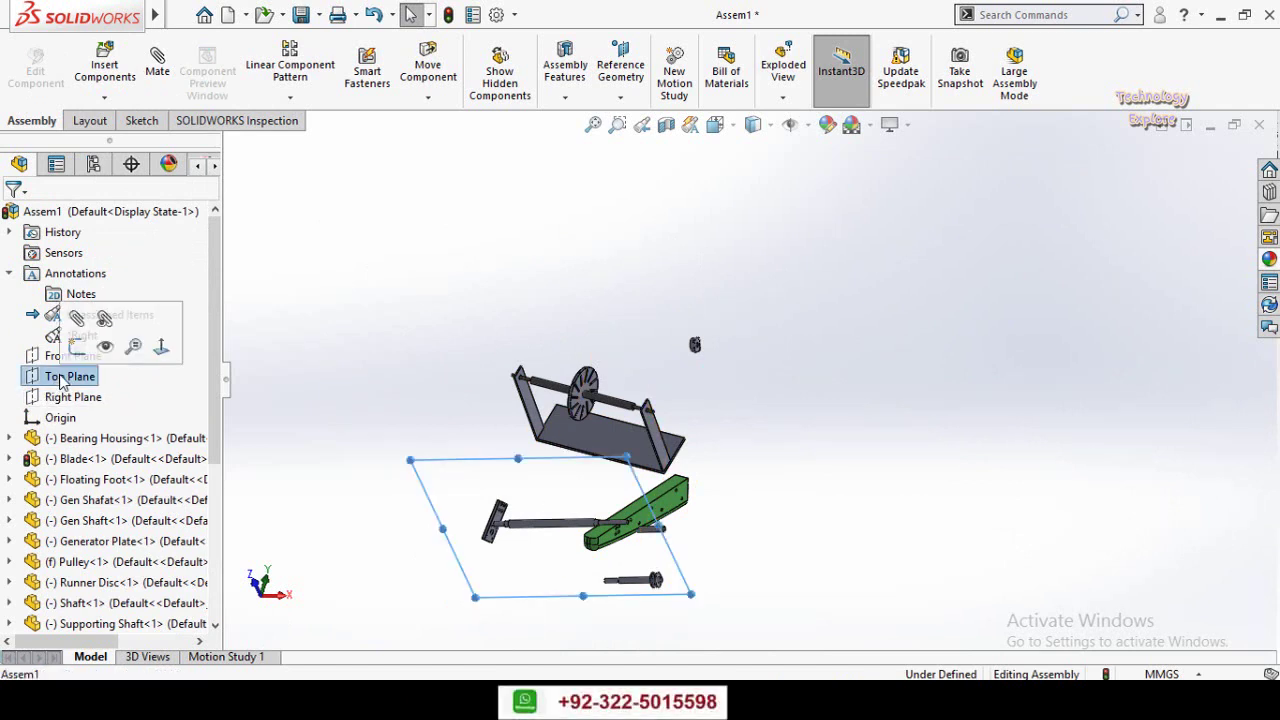
{"action": "left_click", "coordinate": [77, 348]}
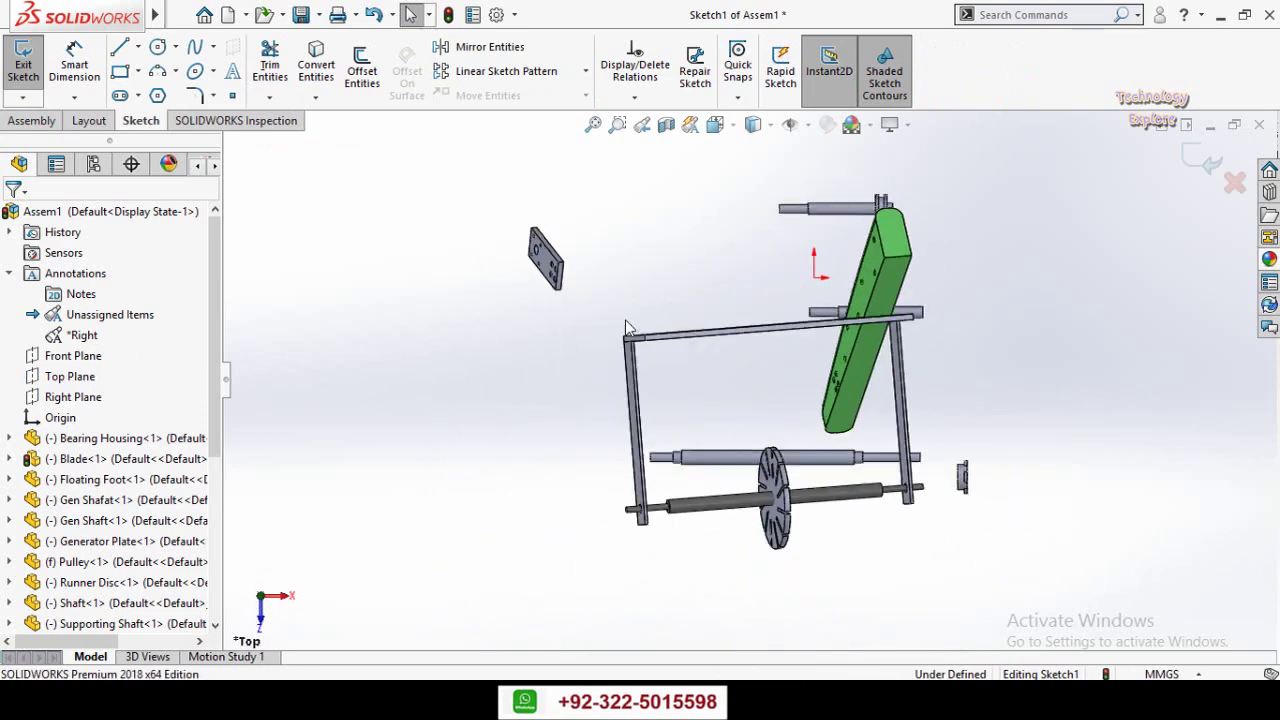
{"action": "left_click", "coordinate": [195, 50]}
{"action": "left_click", "coordinate": [390, 310]}
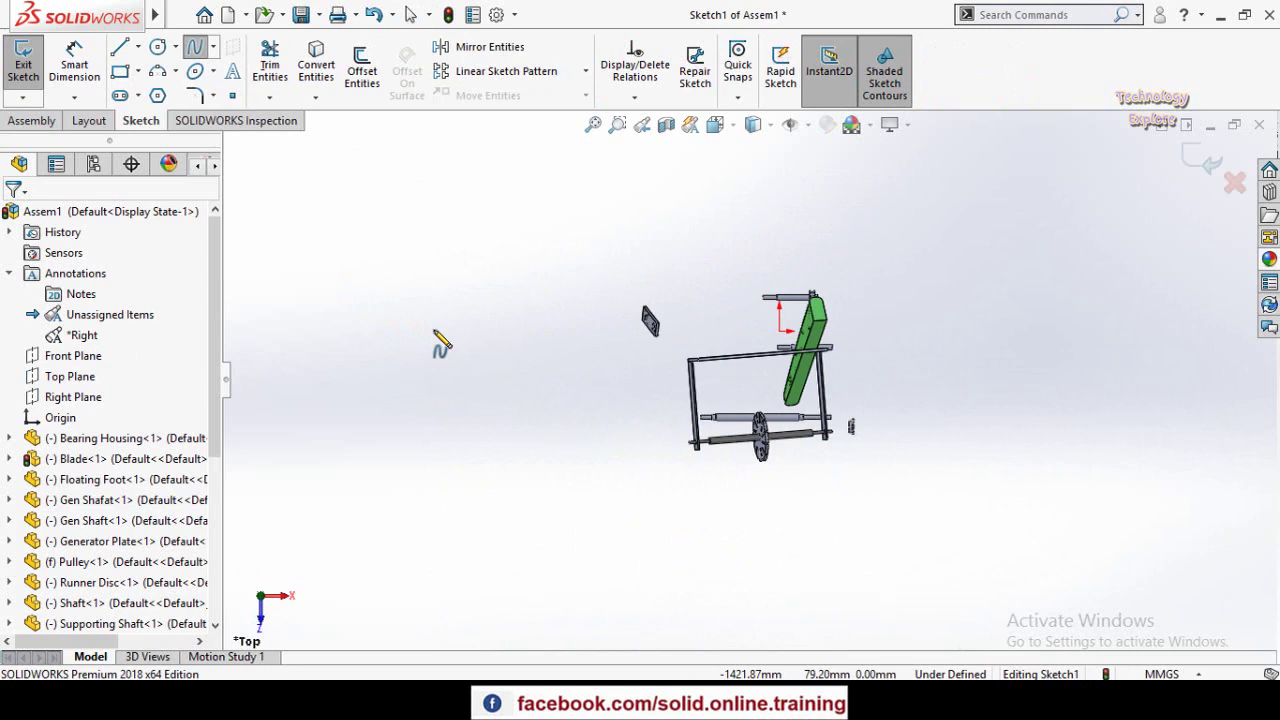
{"action": "left_click", "coordinate": [528, 336]}
{"action": "left_click", "coordinate": [536, 458]}
{"action": "left_click", "coordinate": [622, 506]}
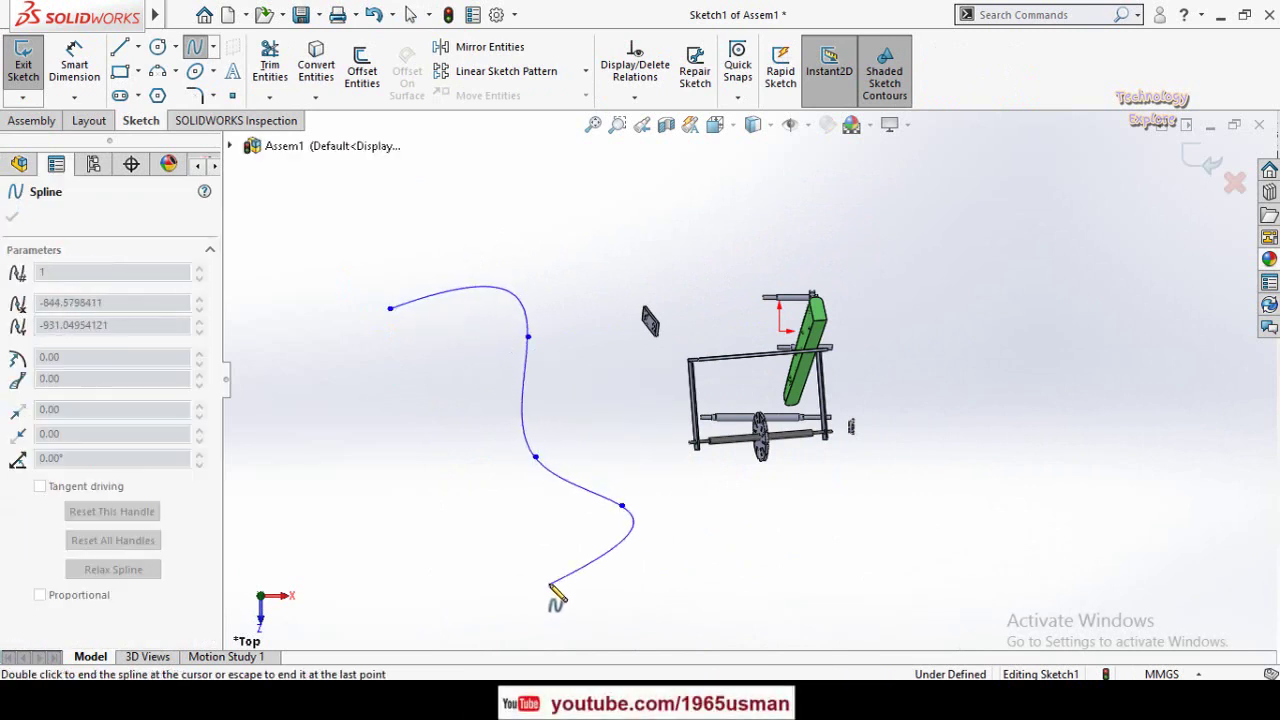
{"action": "left_click", "coordinate": [550, 584]}
{"action": "left_click", "coordinate": [401, 487]}
{"action": "left_click", "coordinate": [303, 429]}
{"action": "left_click", "coordinate": [329, 379]}
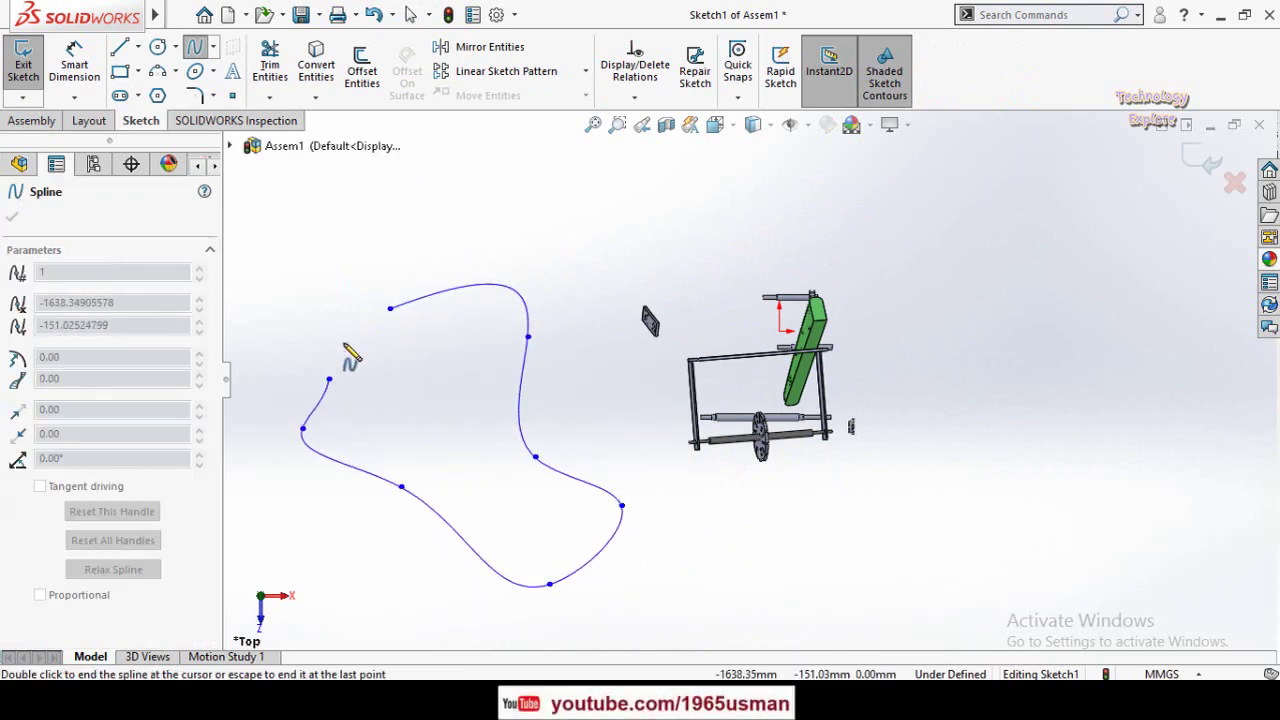
{"action": "left_click", "coordinate": [390, 309]}
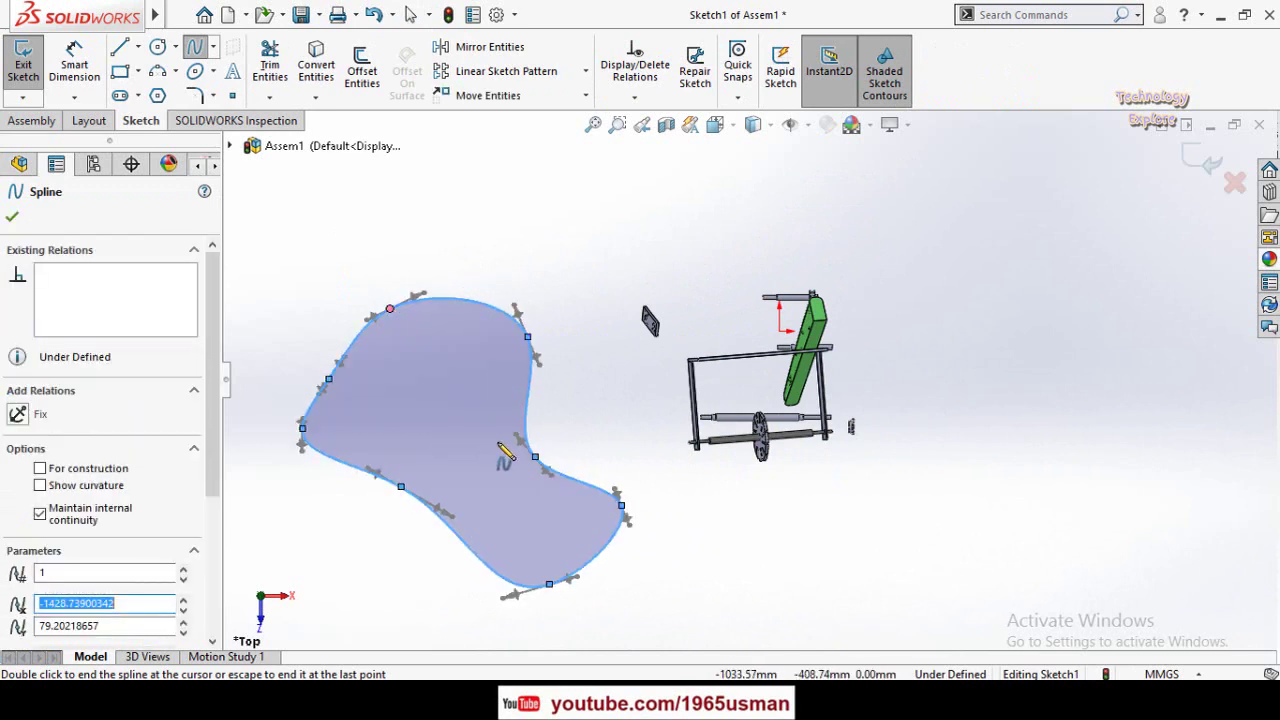
{"action": "key", "text": "Escape"}
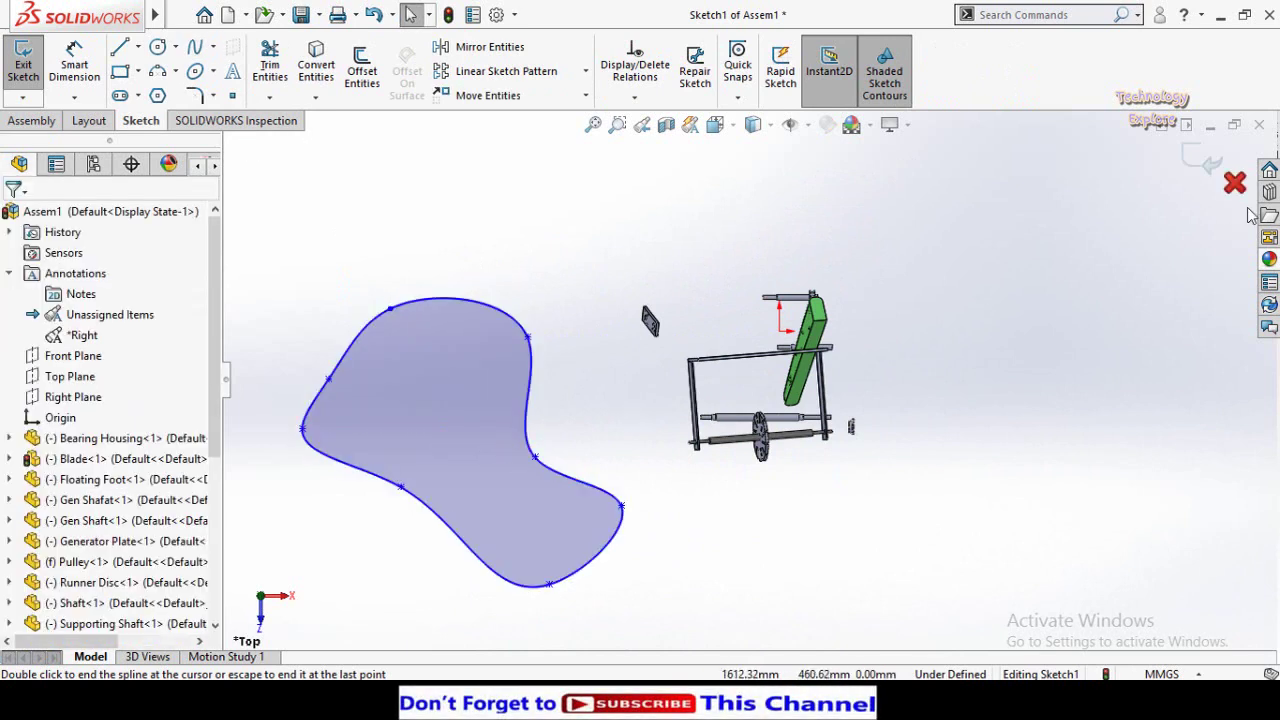
{"action": "left_click", "coordinate": [1195, 163]}
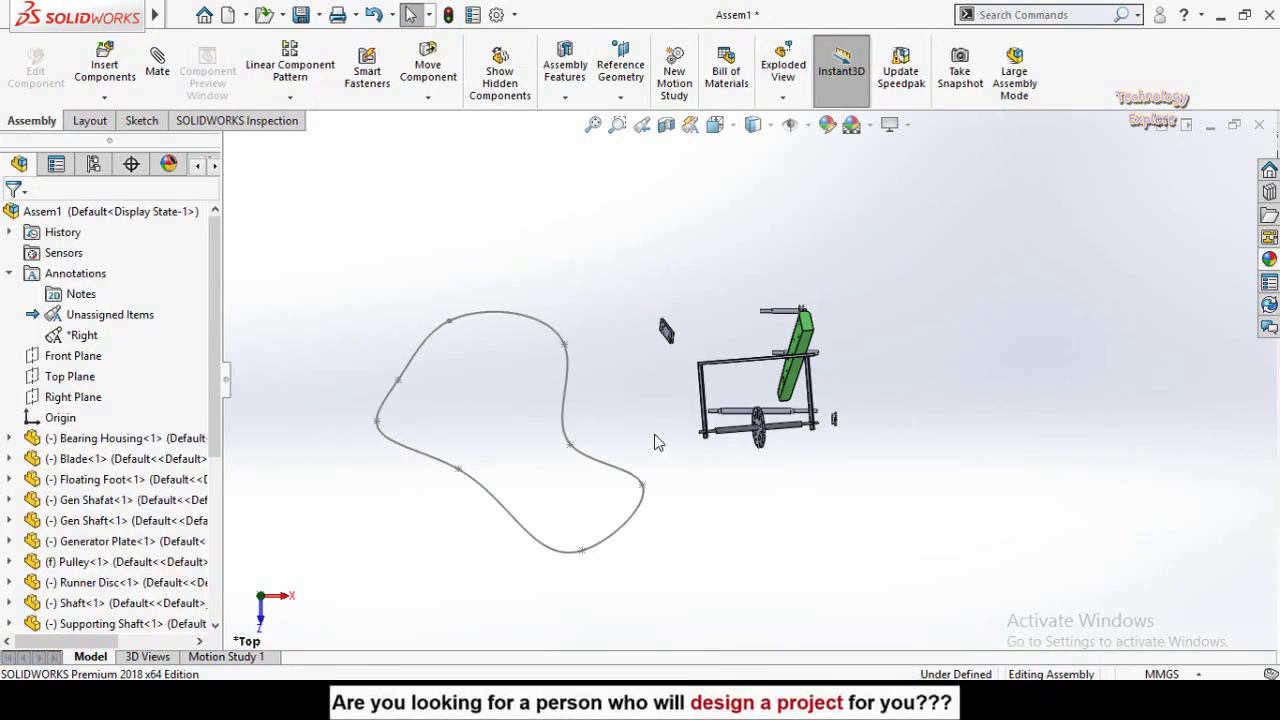
Step: Move the bearing housing away from the frame to the area of the spline path
{"action": "middle_click_drag", "start_coordinate": [657, 443], "coordinate": [655, 335]}
{"action": "scroll", "coordinate": [865, 290], "scroll_direction": "down", "scroll_amount": 5}
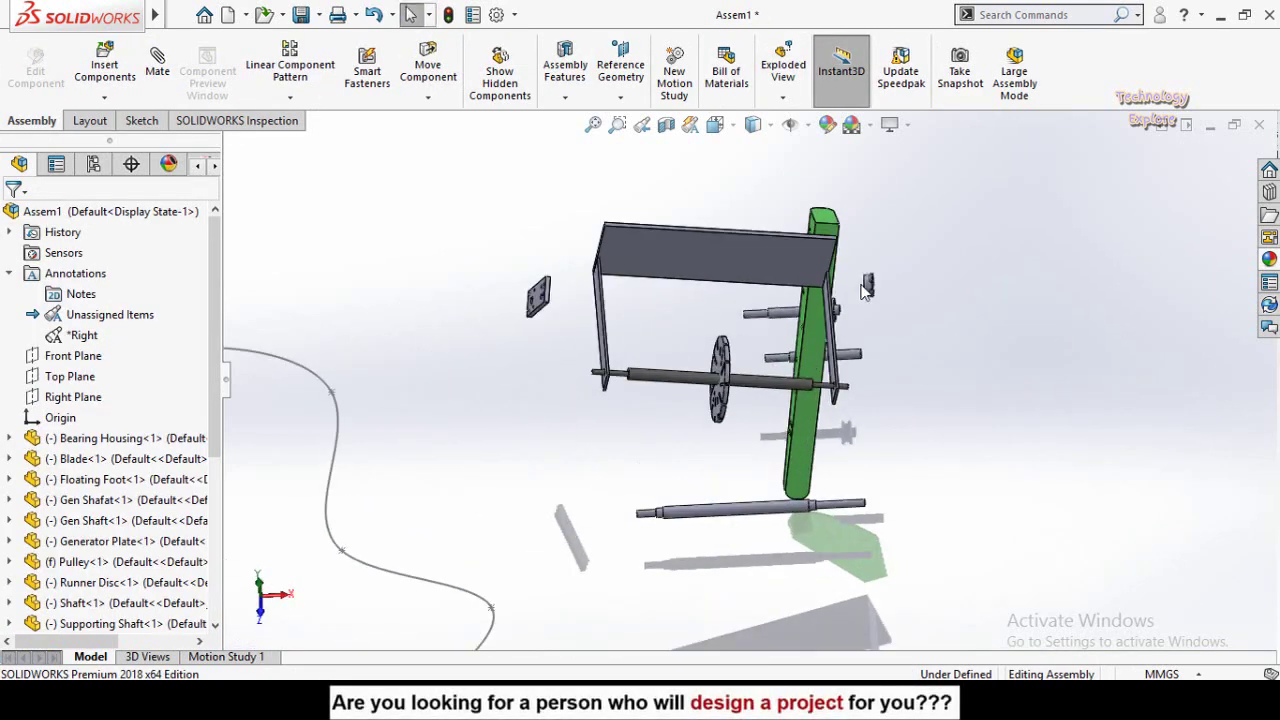
{"action": "left_click_drag", "start_coordinate": [870, 287], "coordinate": [286, 466]}
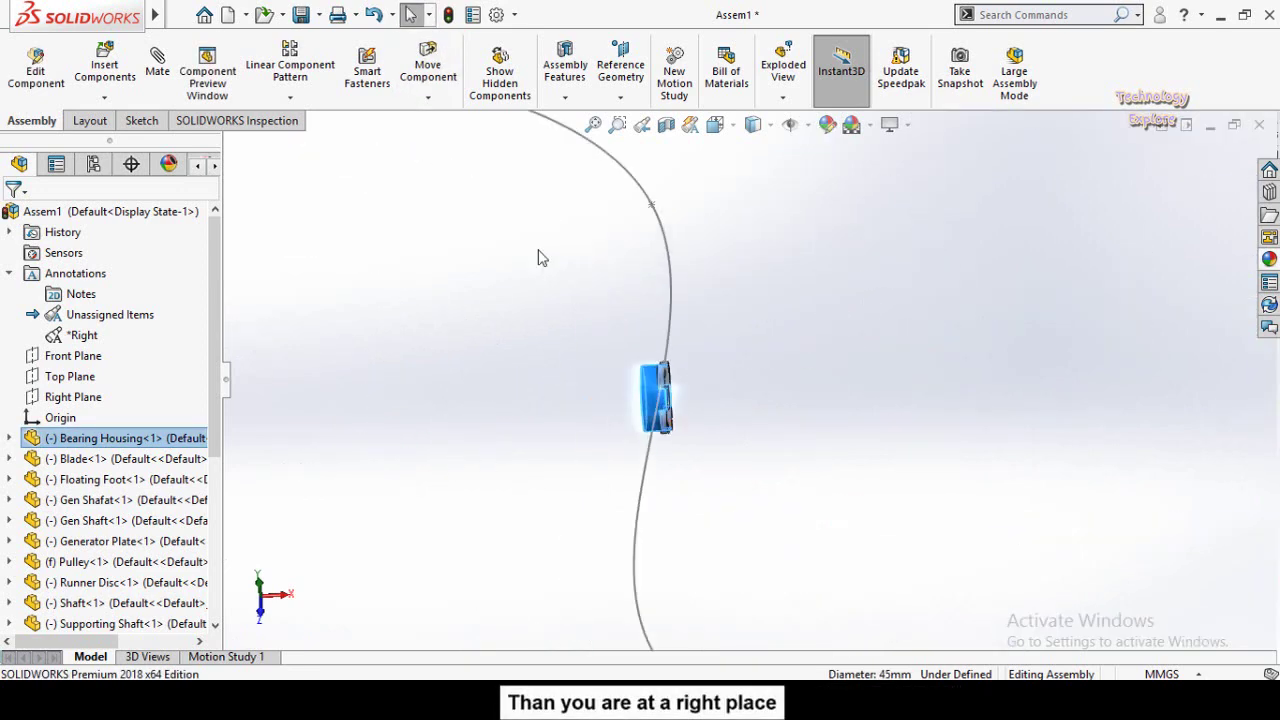
{"action": "left_click", "coordinate": [580, 417]}
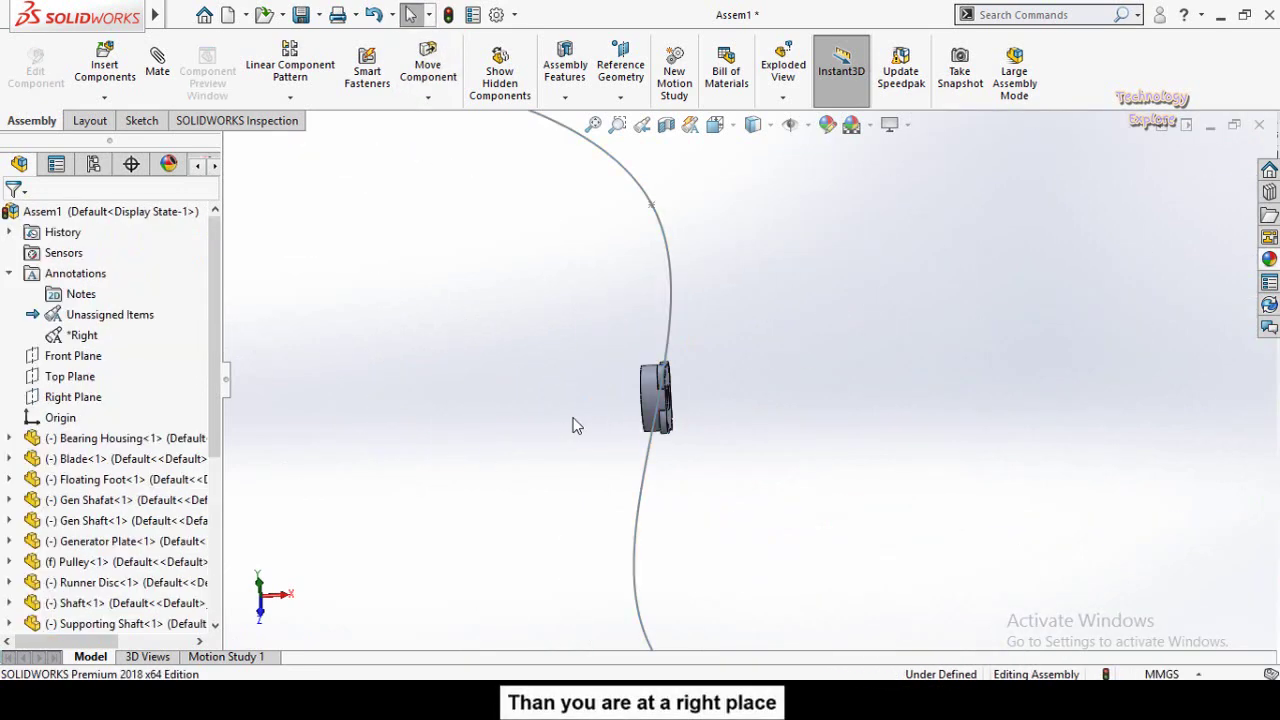
{"action": "middle_click_drag", "start_coordinate": [580, 417], "coordinate": [847, 469]}
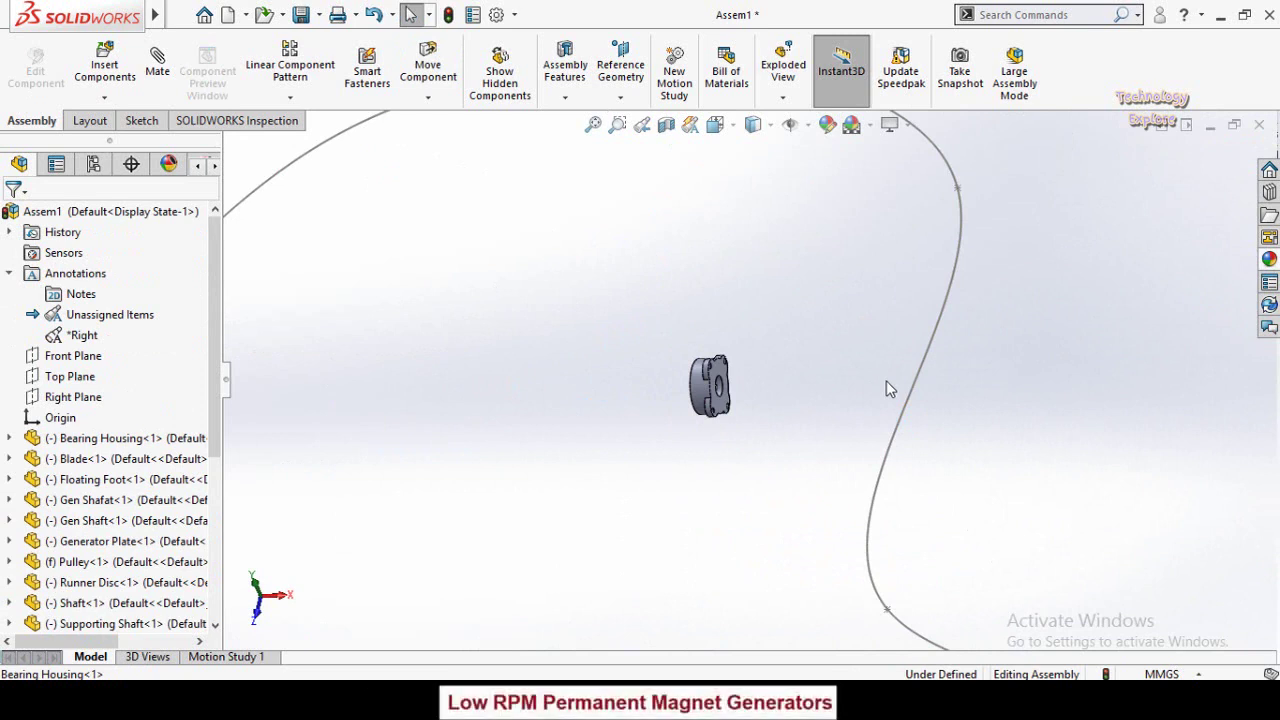
{"action": "double_click", "coordinate": [930, 355]}
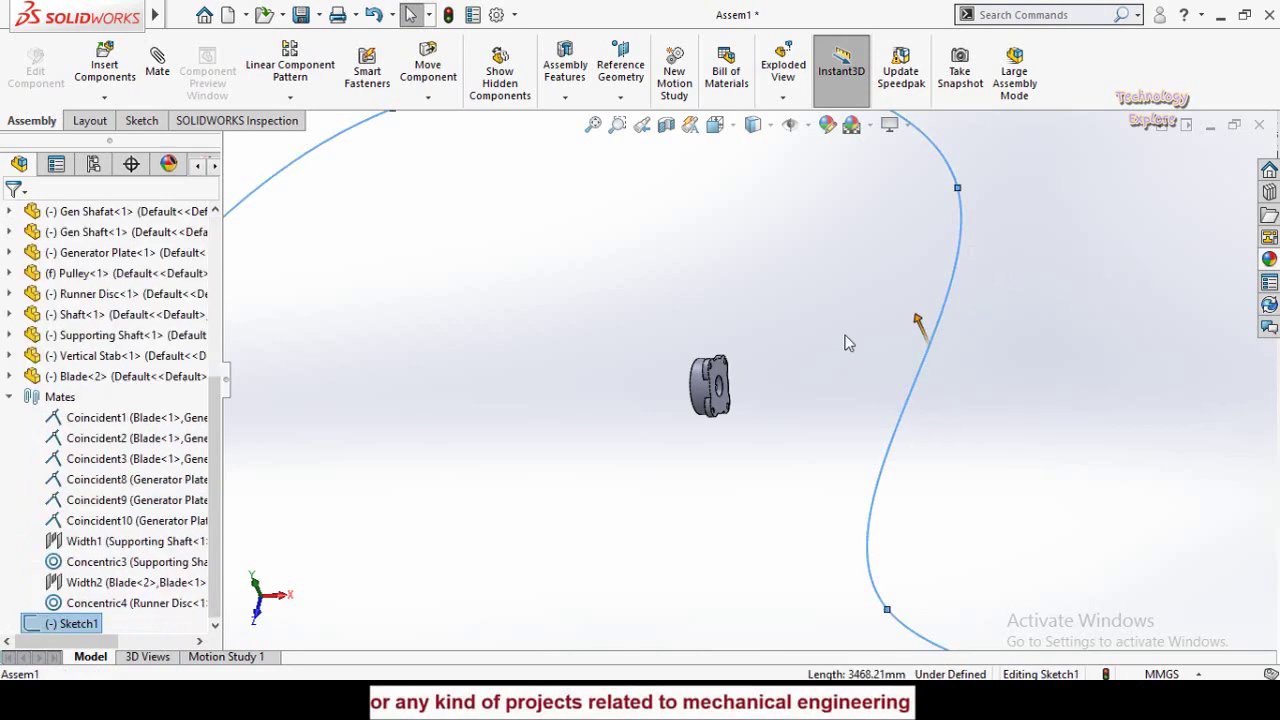
{"action": "key", "text": "ctrl+b"}
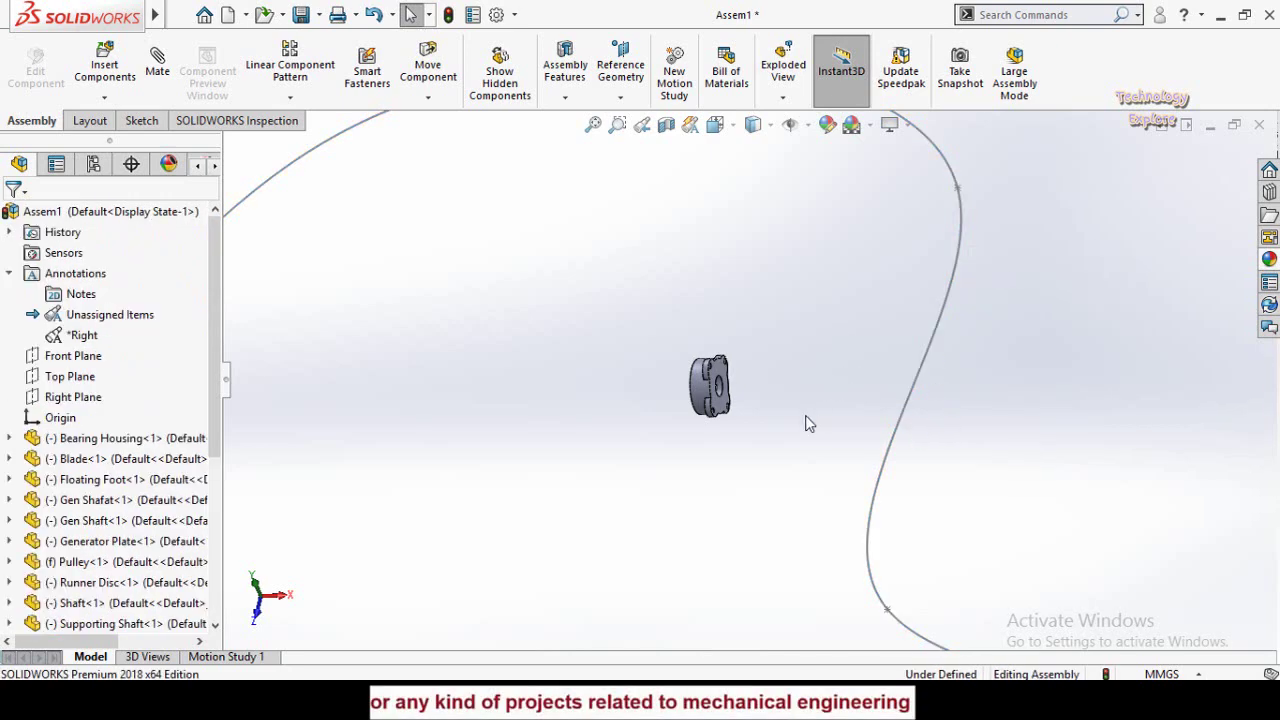
{"action": "scroll", "coordinate": [756, 420], "scroll_direction": "down", "scroll_amount": 2}
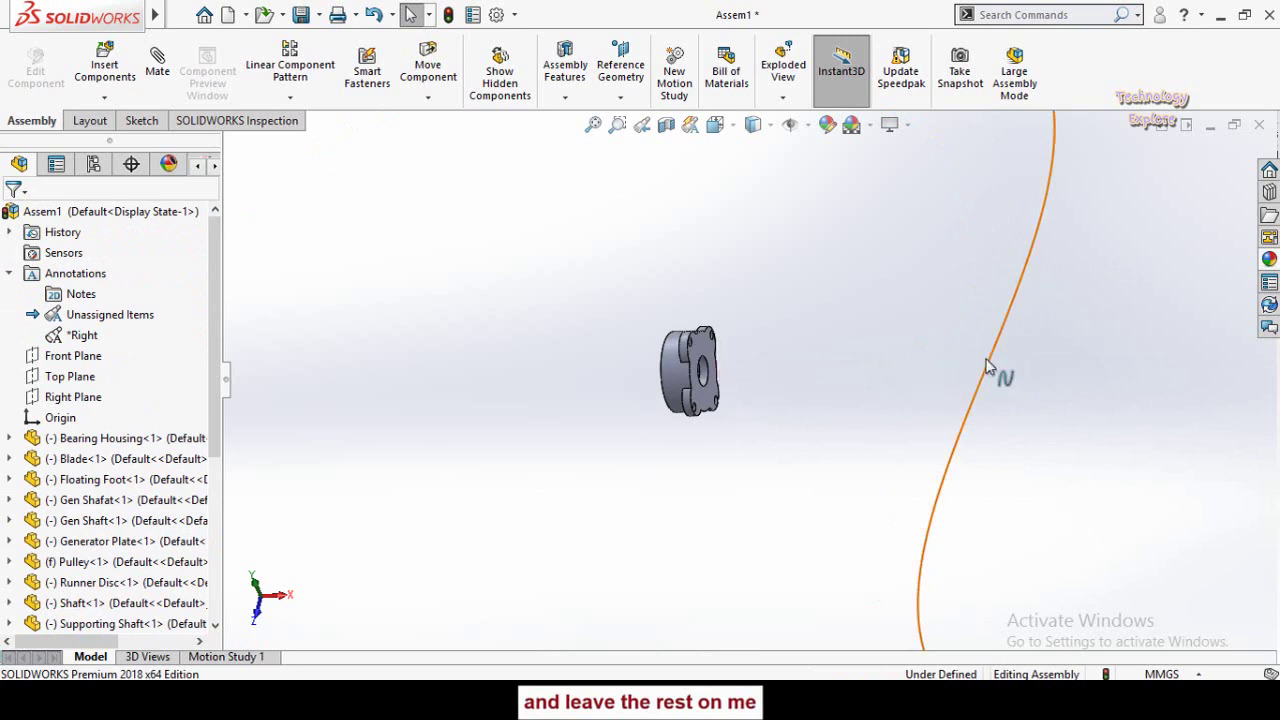
{"action": "scroll", "coordinate": [745, 400], "scroll_direction": "down", "scroll_amount": 2}
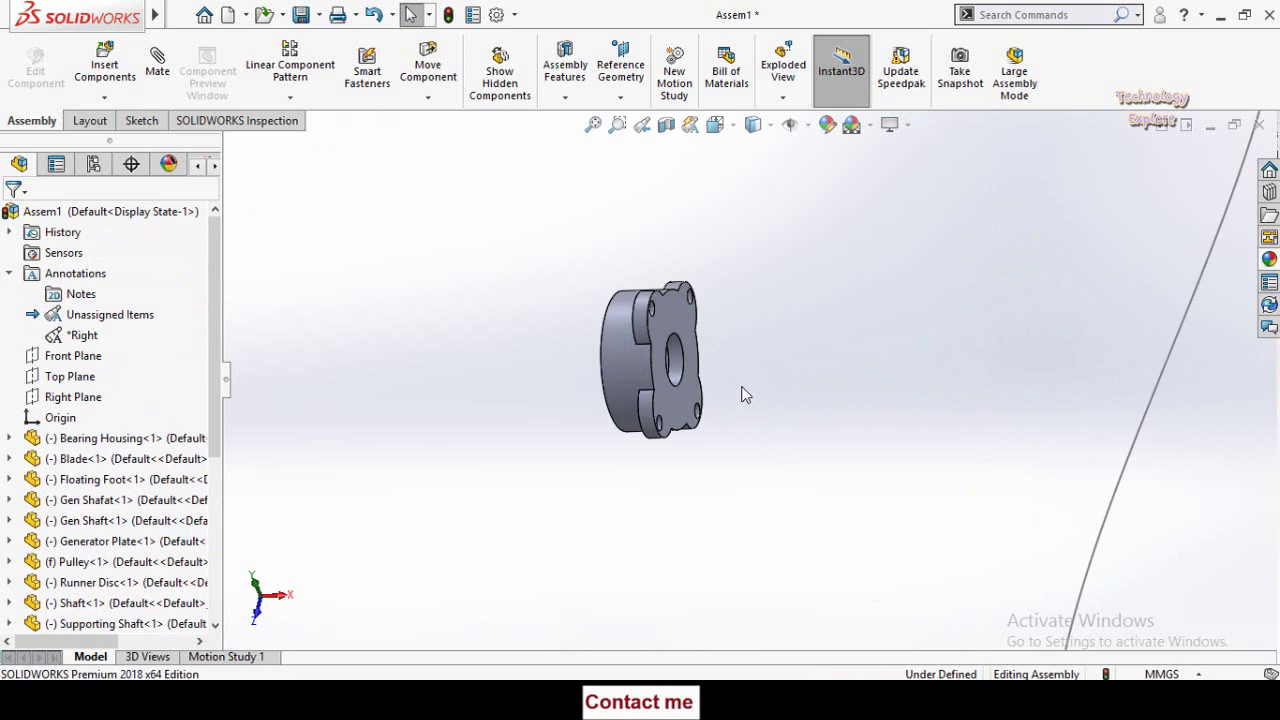
Step: Inspect the bearing housing in its own part window and return to the assembly
{"action": "left_click", "coordinate": [677, 402]}
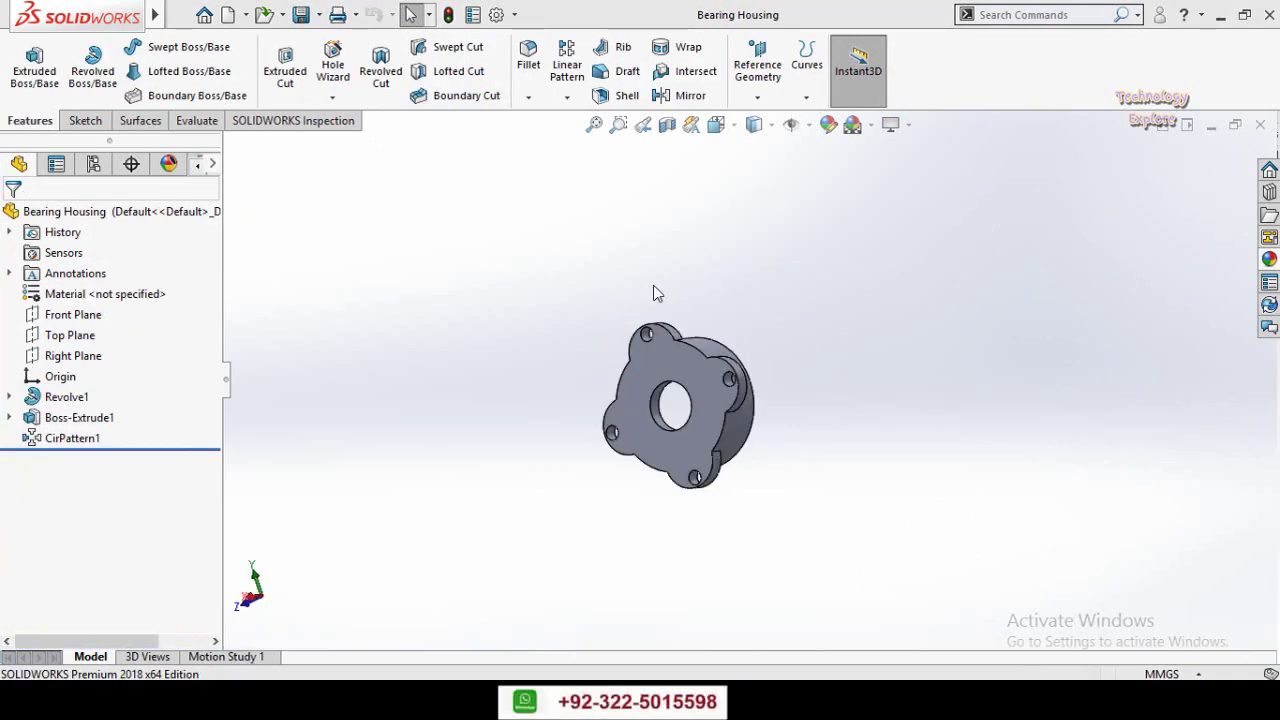
{"action": "left_click", "coordinate": [1260, 124]}
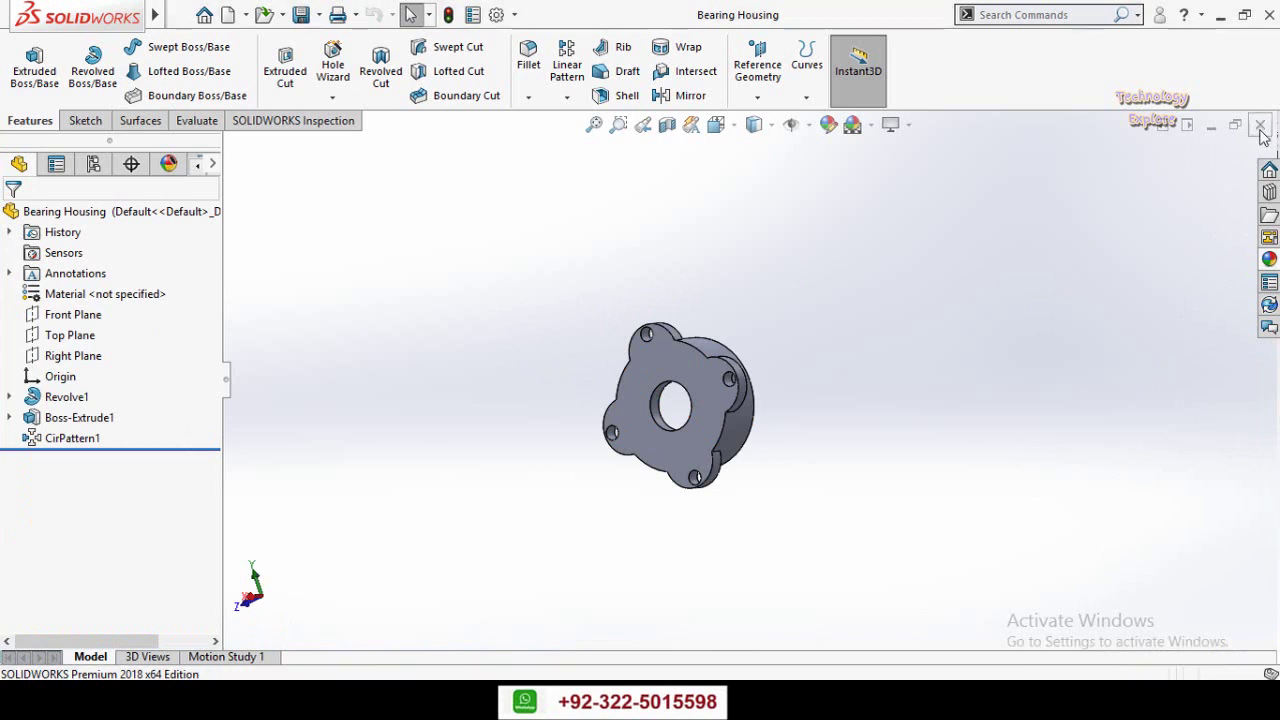
{"action": "middle_click_drag", "start_coordinate": [627, 482], "coordinate": [614, 449]}
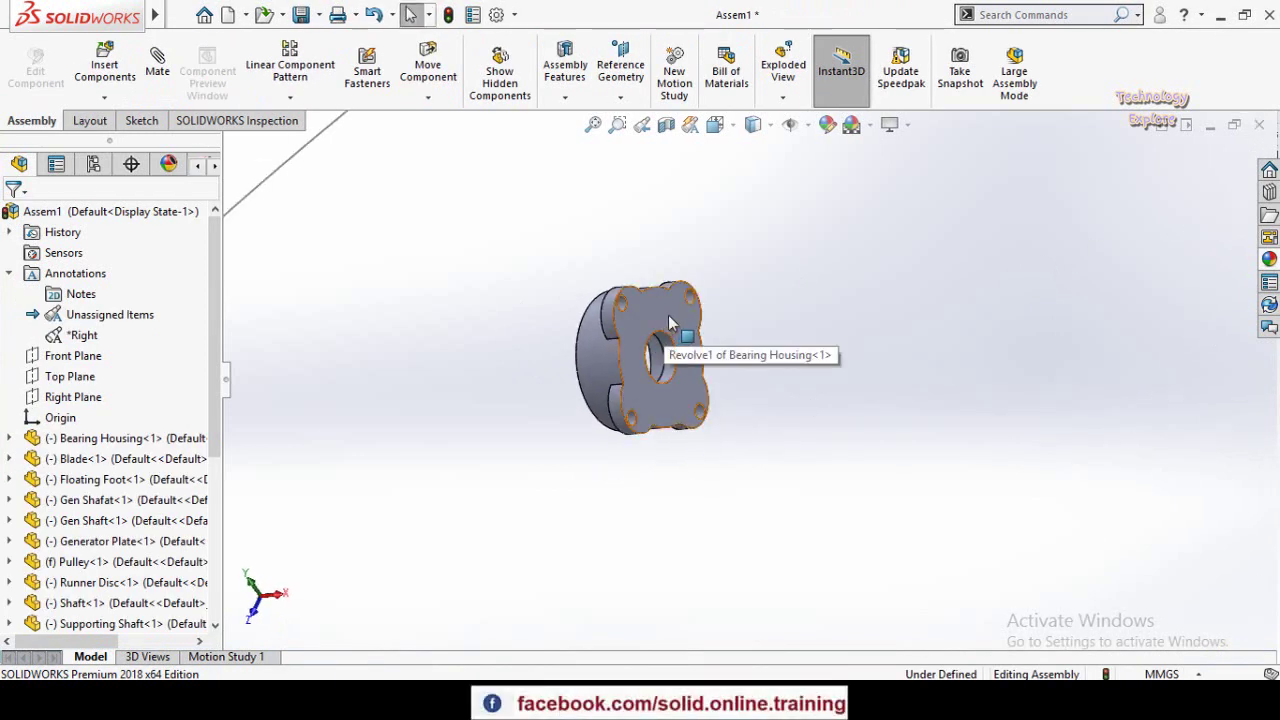
{"action": "middle_click_drag", "start_coordinate": [686, 326], "coordinate": [680, 434]}
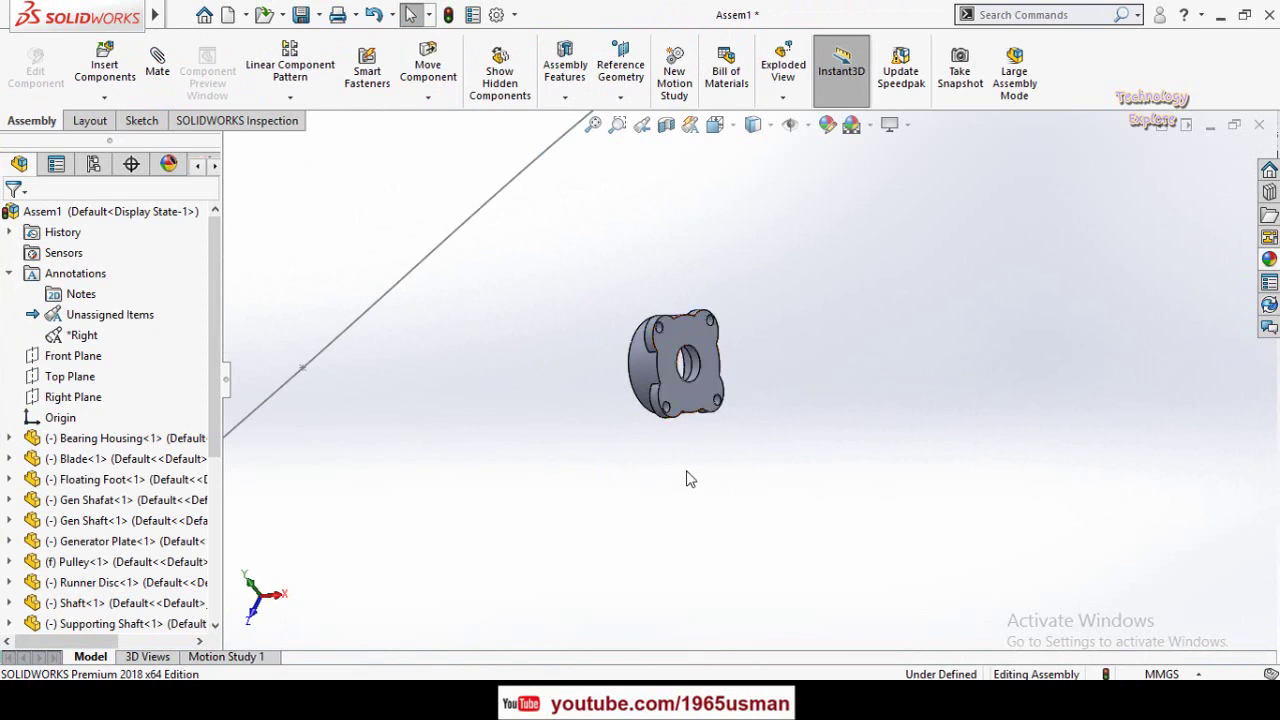
Step: Open the bearing housing from the assembly as a separate part for editing
{"action": "left_click", "coordinate": [180, 14]}
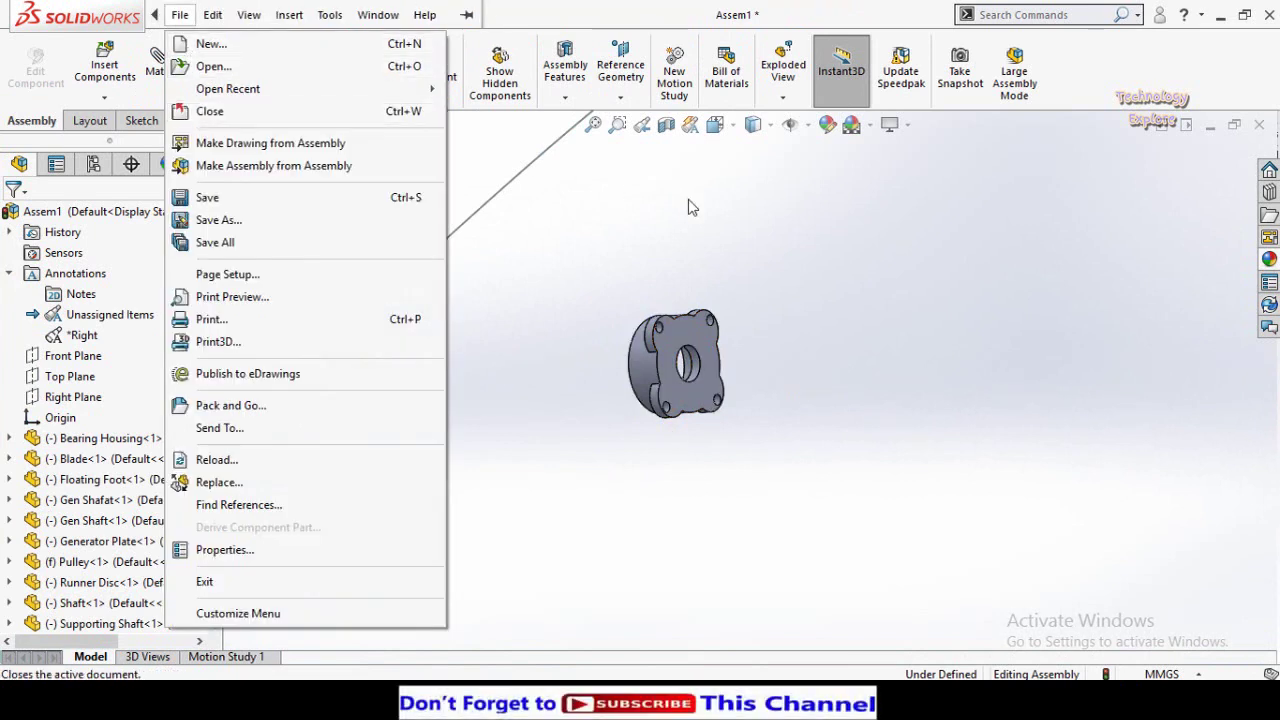
{"action": "left_click", "coordinate": [728, 291]}
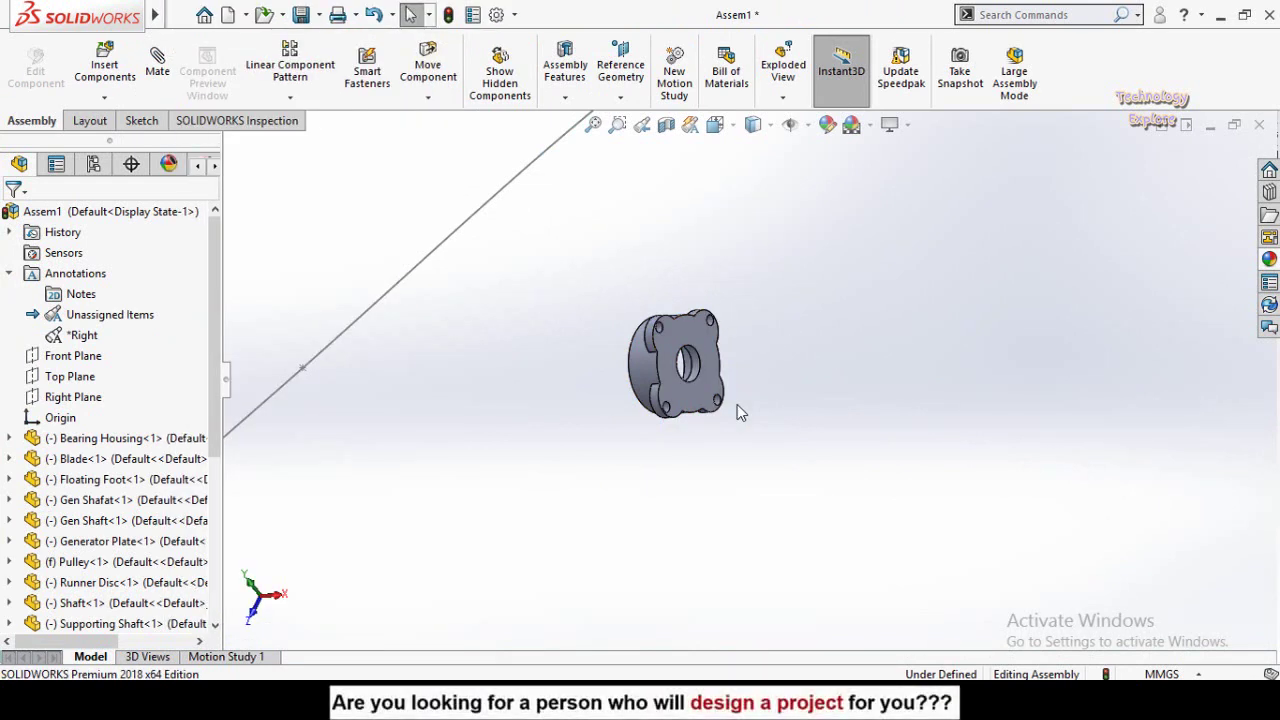
{"action": "left_click", "coordinate": [667, 376]}
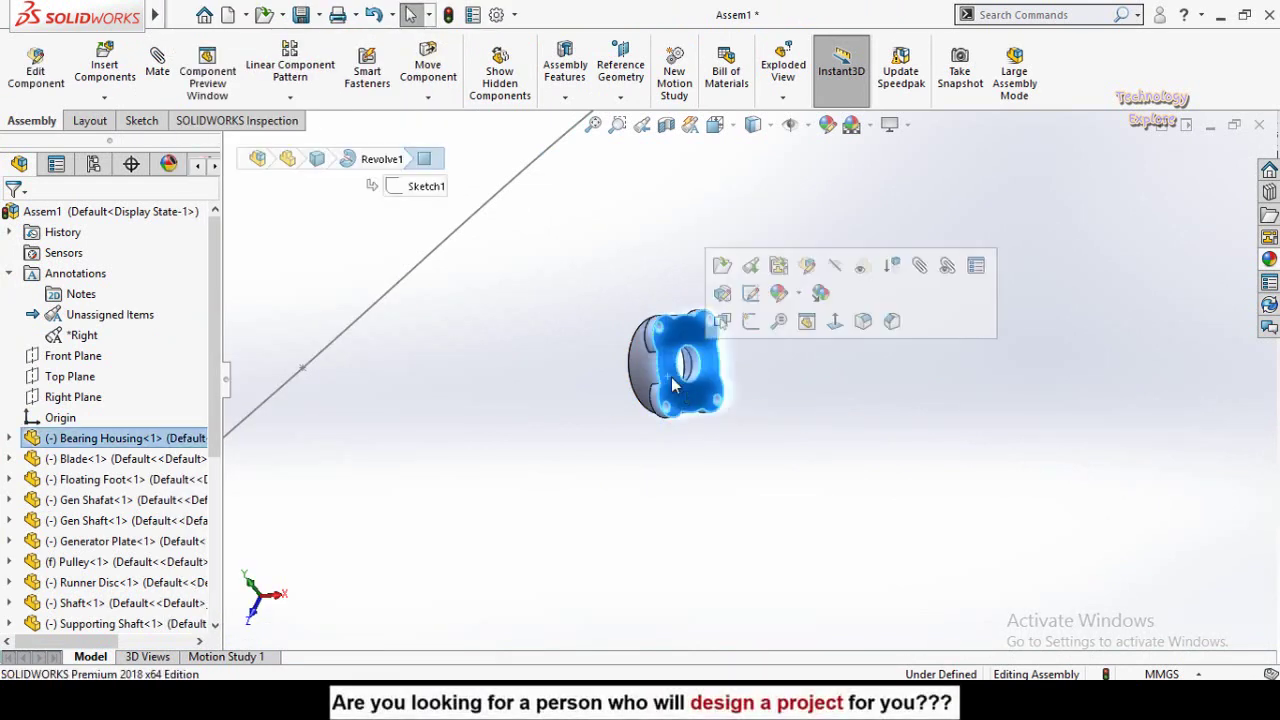
{"action": "left_click", "coordinate": [722, 266]}
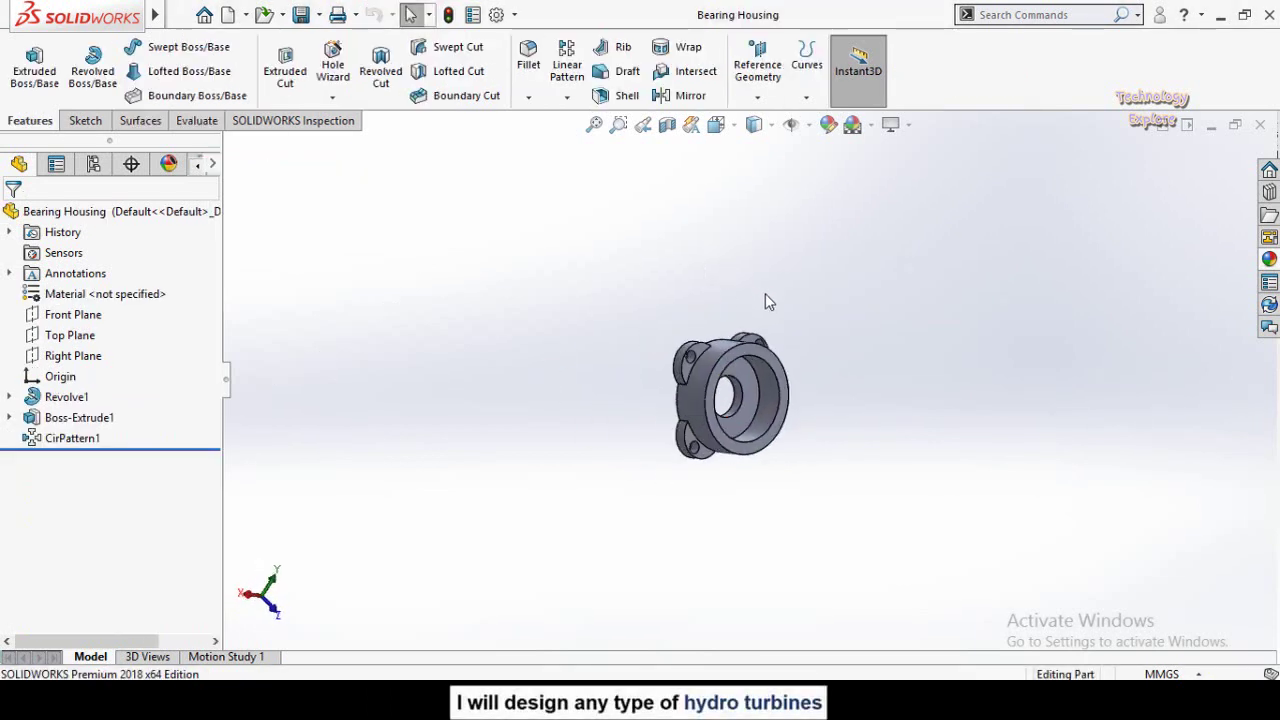
{"action": "scroll", "coordinate": [803, 455], "scroll_direction": "down", "scroll_amount": 3}
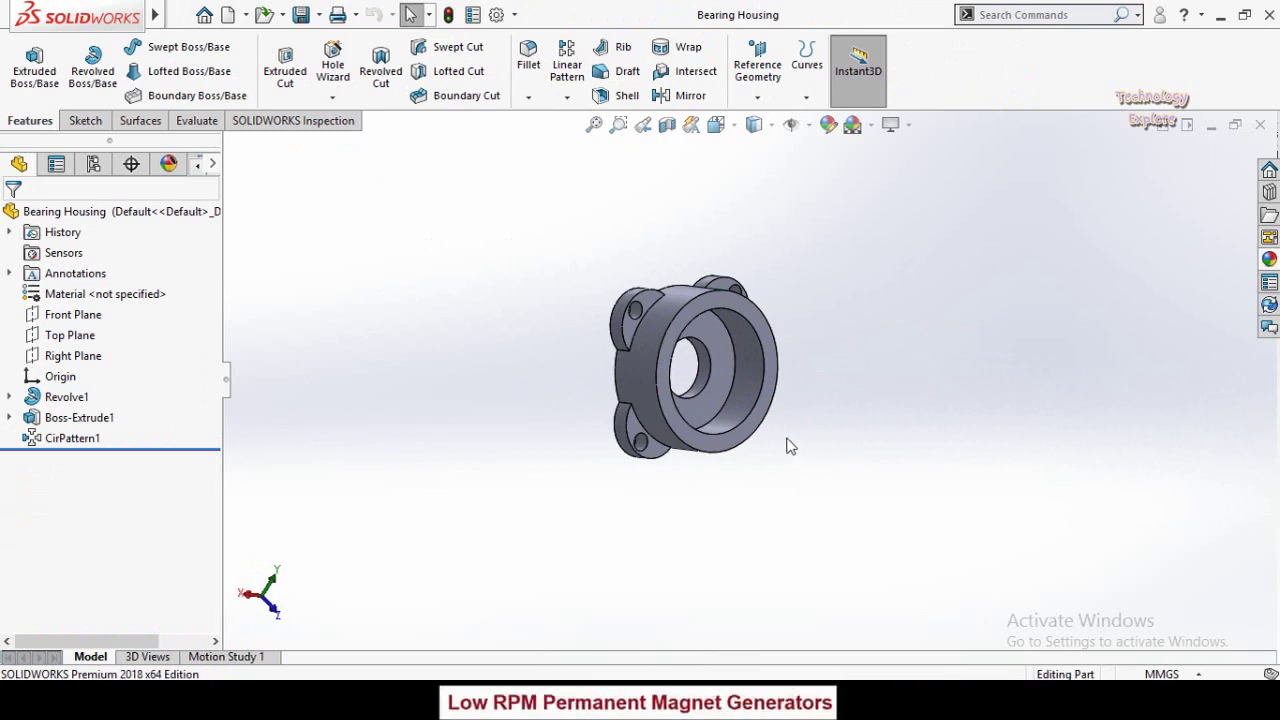
Step: Sketch a point at the origin on the bearing housing's front ring face and exit the sketch
{"action": "left_click", "coordinate": [738, 442]}
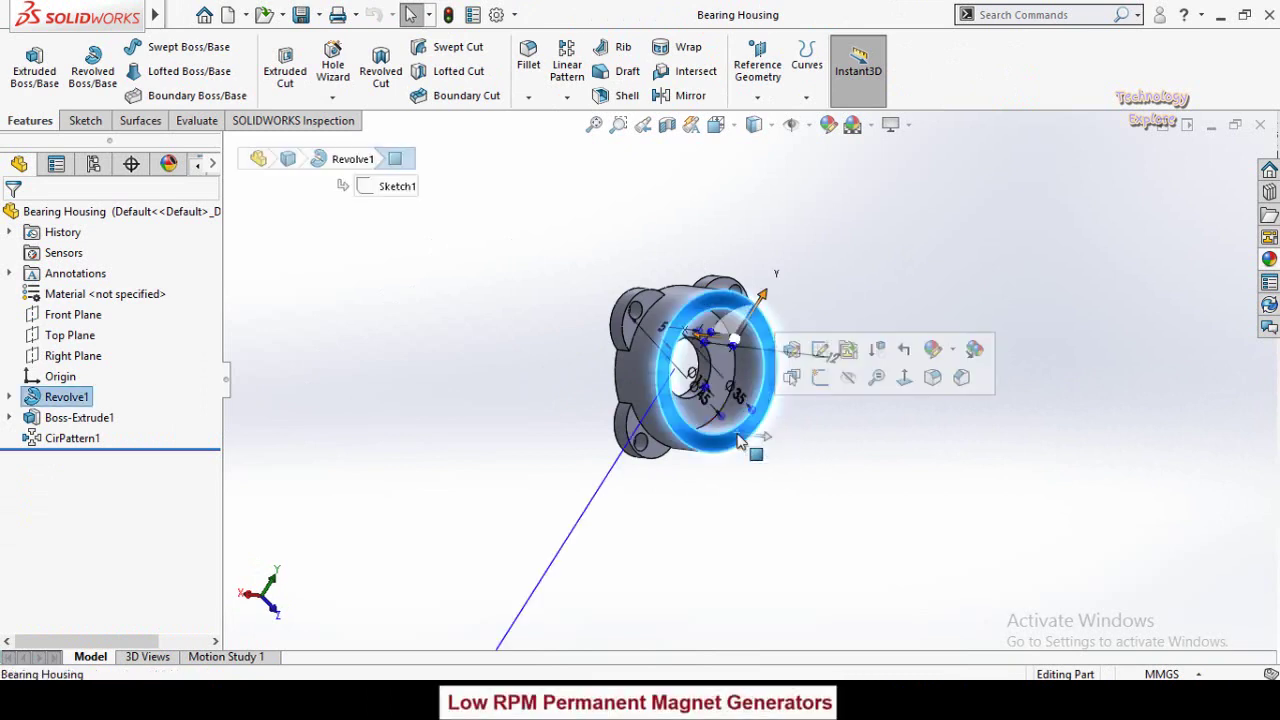
{"action": "left_click", "coordinate": [818, 380]}
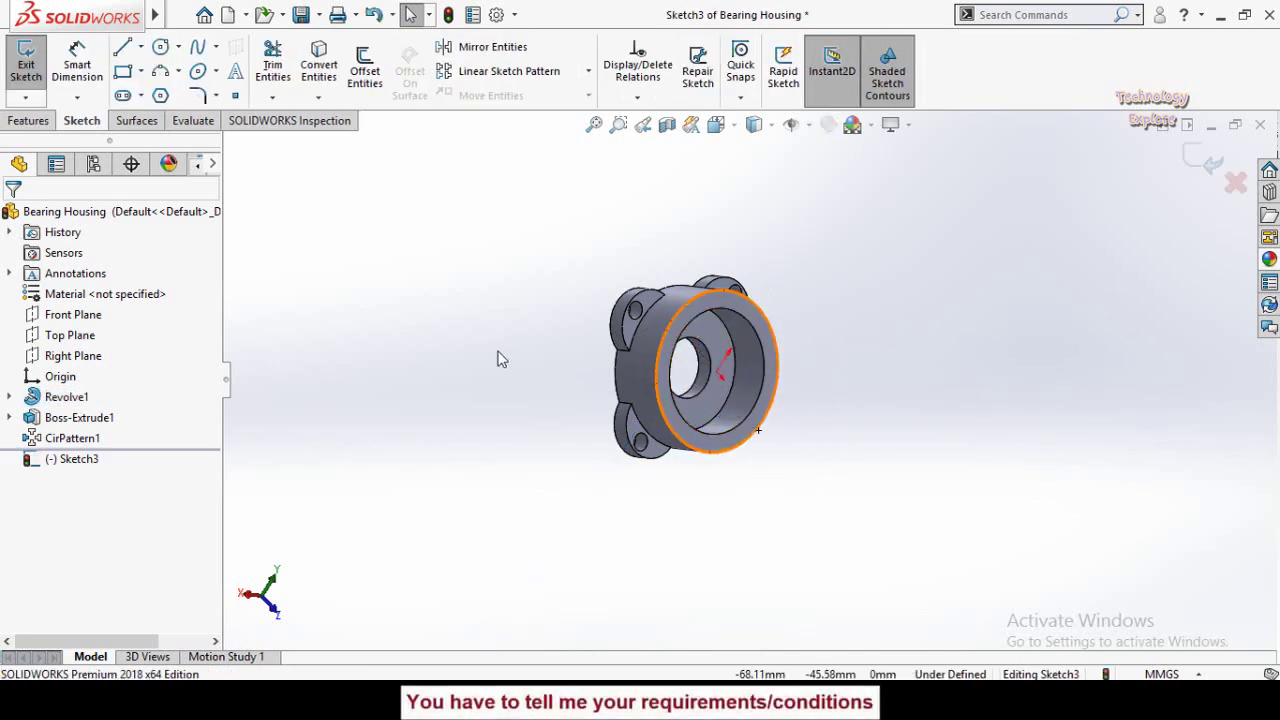
{"action": "key", "text": "ctrl+8"}
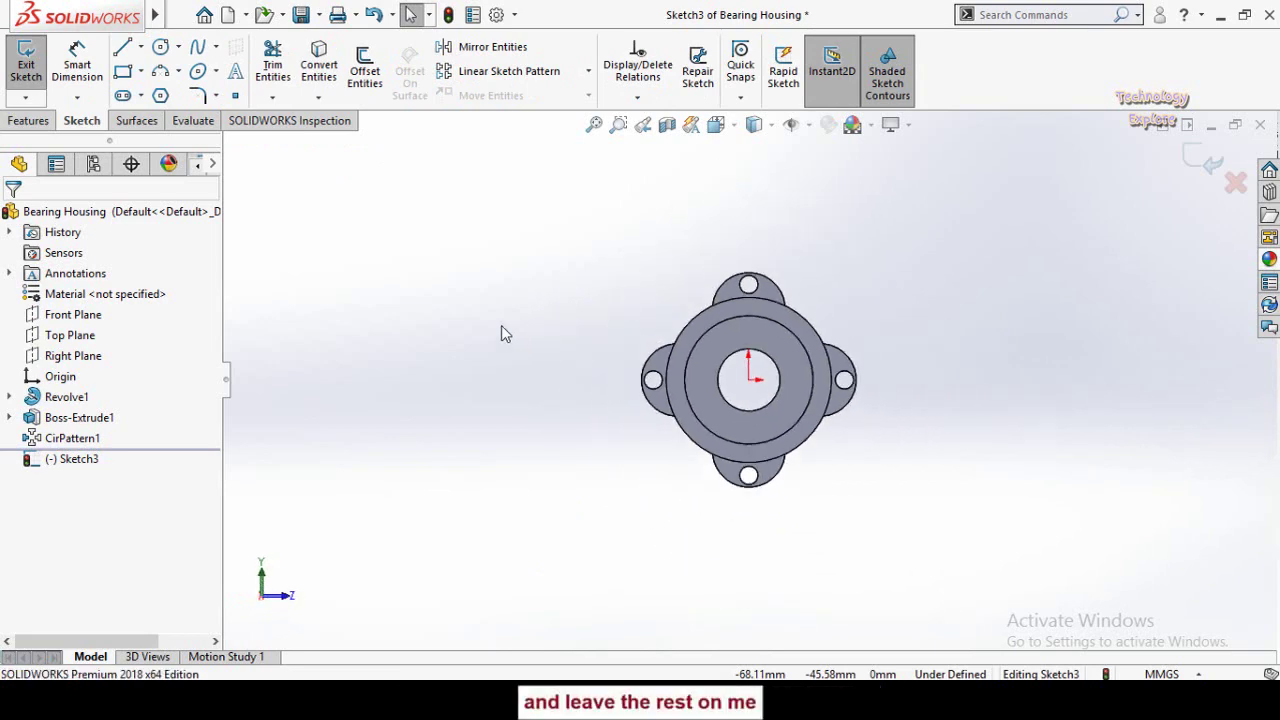
{"action": "left_click", "coordinate": [235, 95]}
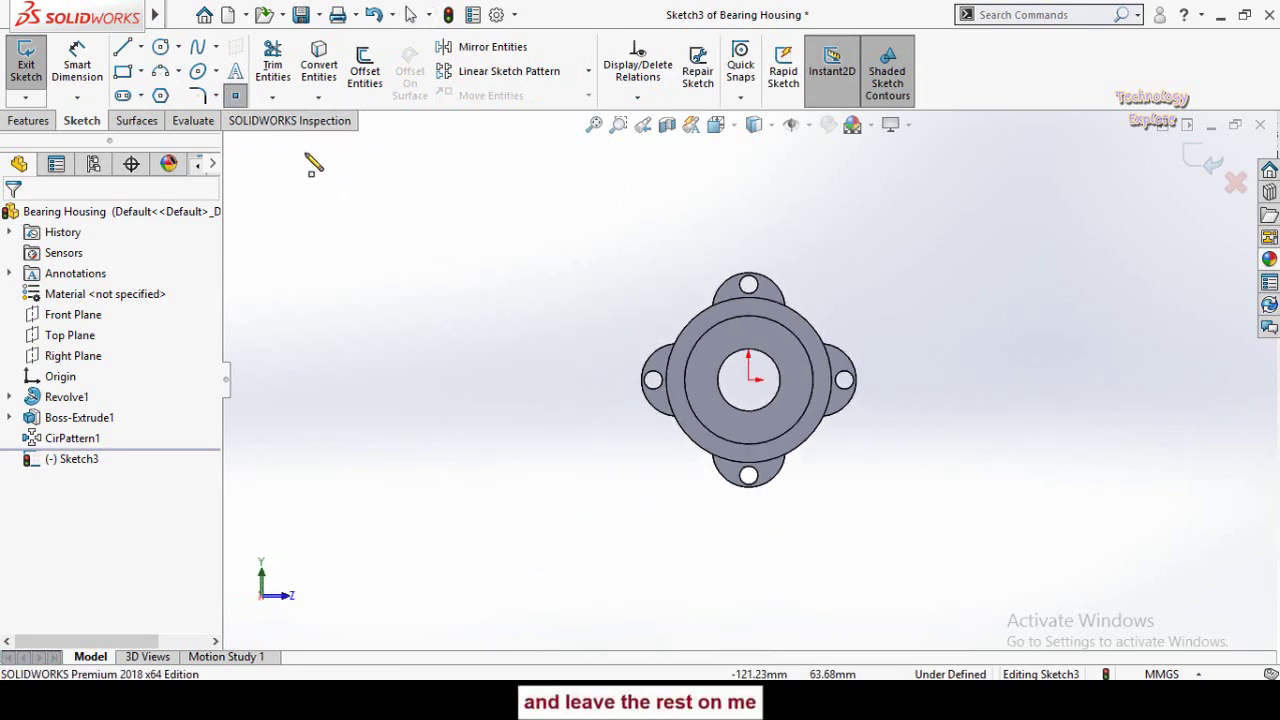
{"action": "left_click", "coordinate": [749, 380]}
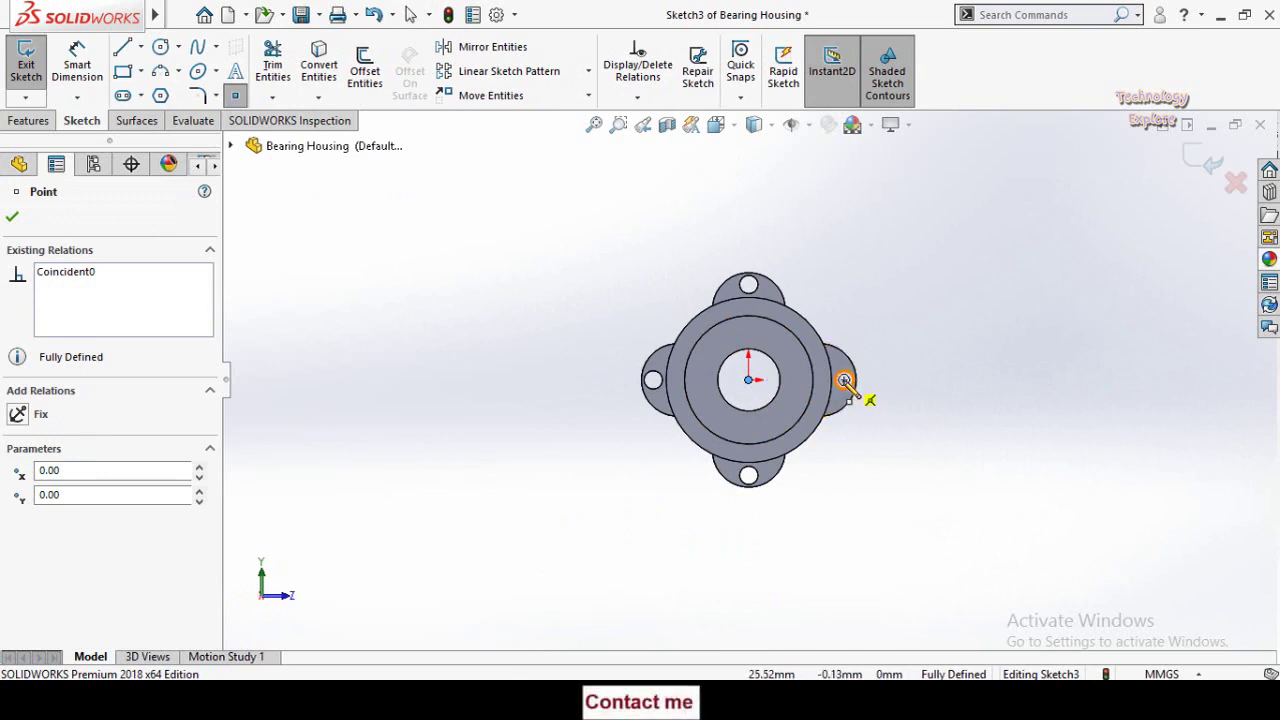
{"action": "key", "text": "Escape"}
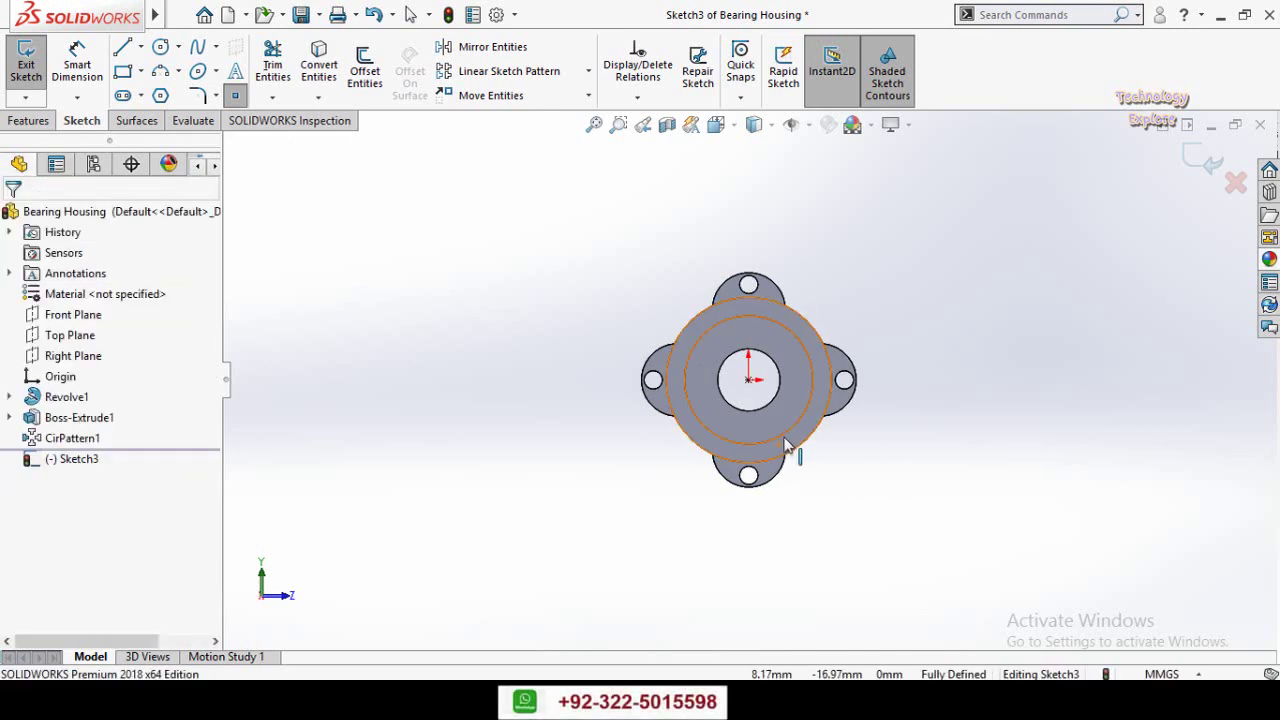
{"action": "left_click", "coordinate": [1200, 160]}
Step: Sketch a point at the origin on the bearing housing's rear flange face and exit the sketch
{"action": "scroll", "coordinate": [708, 469], "scroll_direction": "down", "scroll_amount": 3}
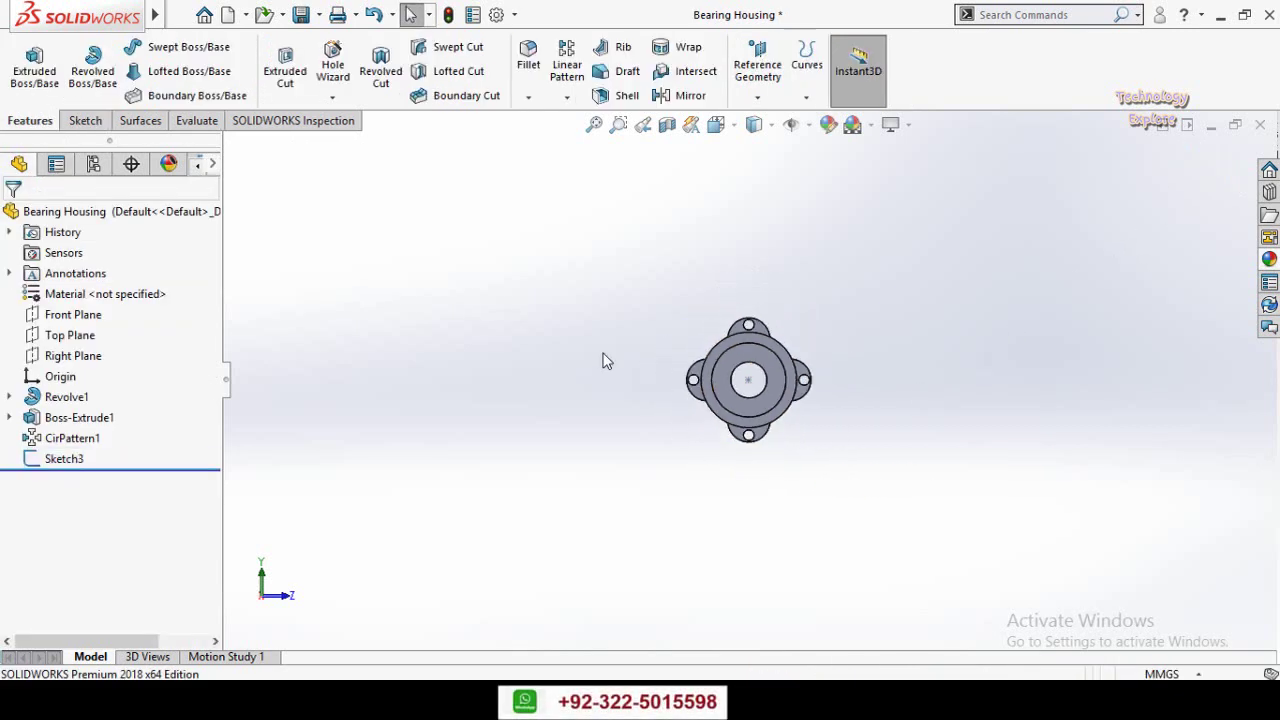
{"action": "mouse_move", "coordinate": [603, 360]}
{"action": "middle_mouse_down"}
{"action": "mouse_move", "coordinate": [826, 494]}
{"action": "mouse_move", "coordinate": [726, 444]}
{"action": "middle_mouse_up"}
{"action": "scroll", "coordinate": [721, 368], "scroll_direction": "down", "scroll_amount": 3}
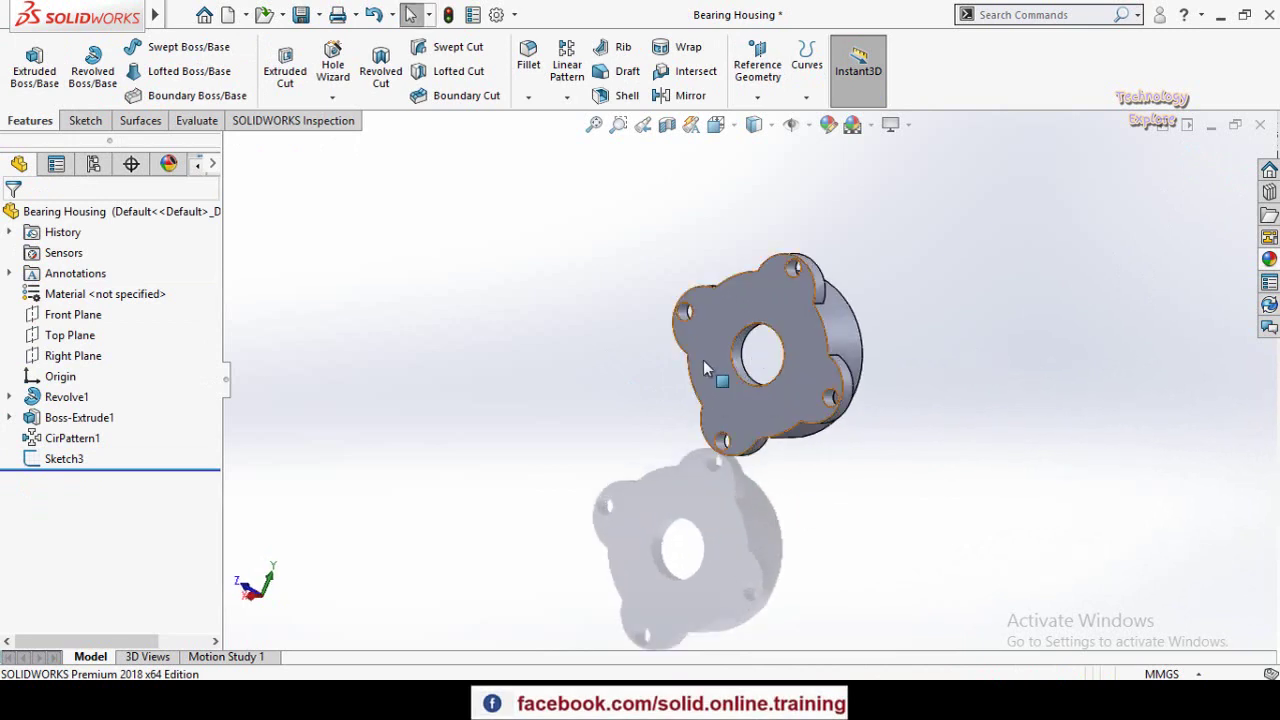
{"action": "left_click", "coordinate": [705, 360]}
{"action": "left_click", "coordinate": [789, 304]}
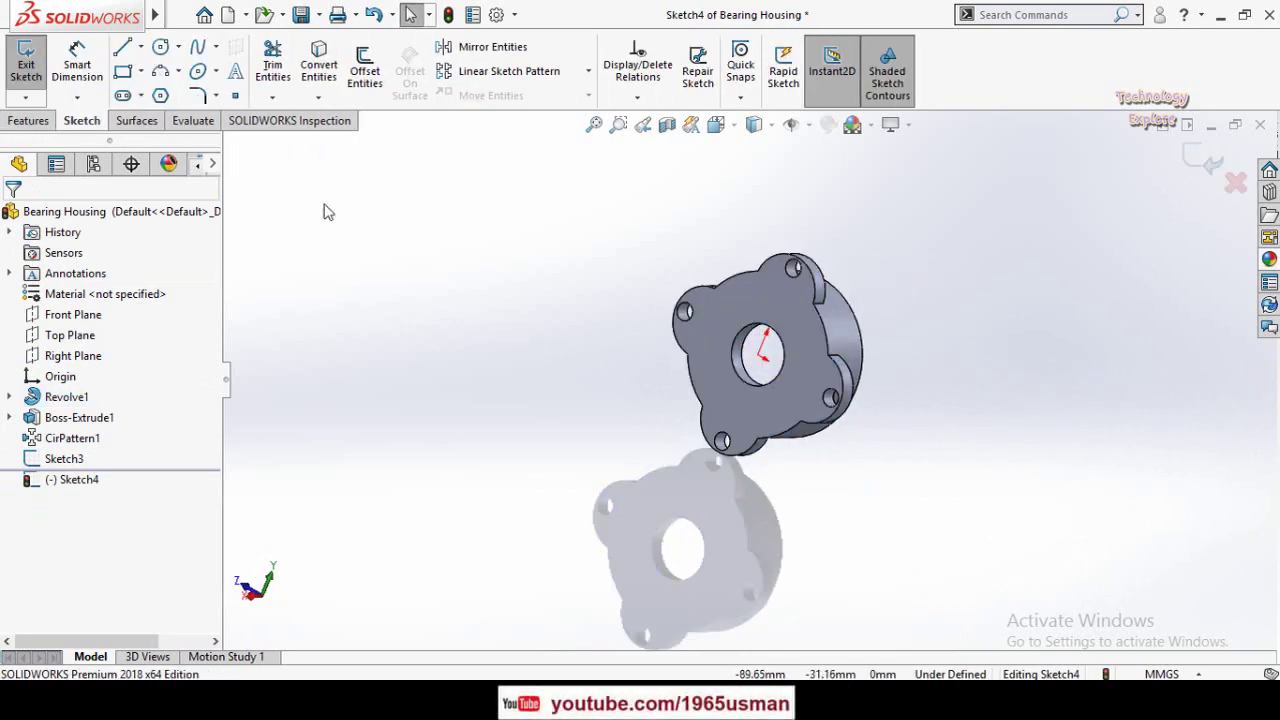
{"action": "left_click", "coordinate": [235, 96]}
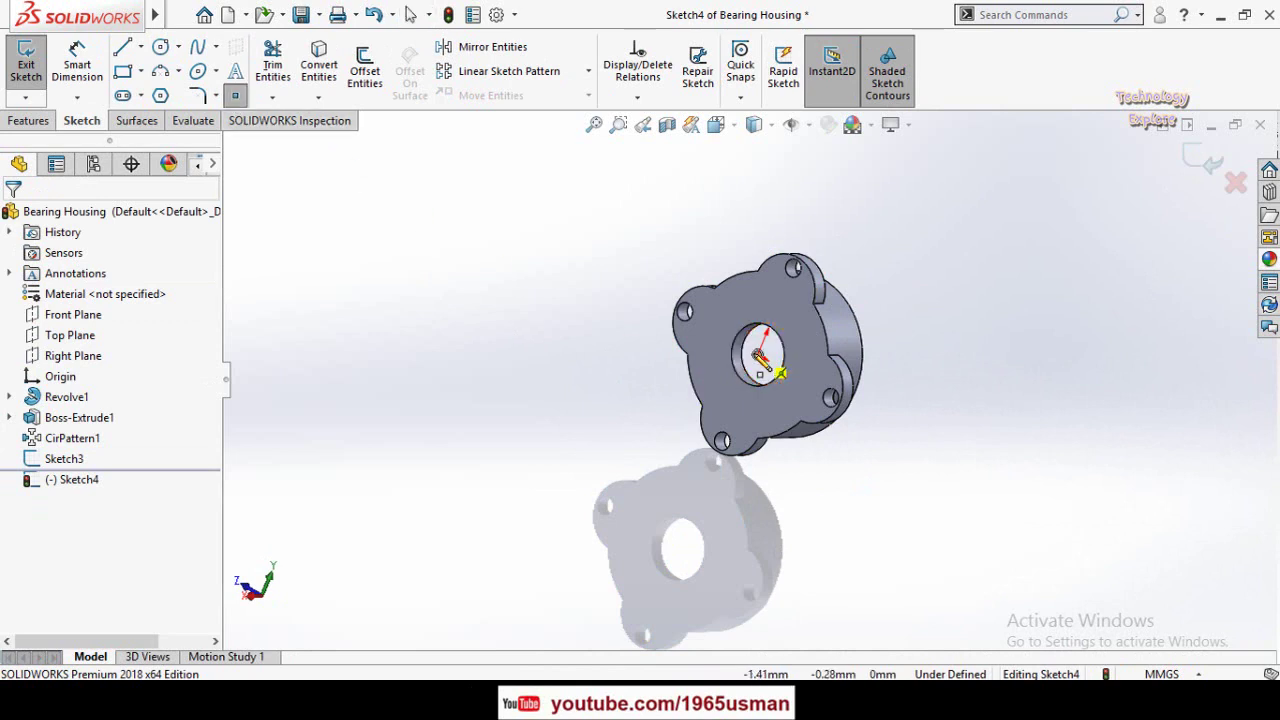
{"action": "left_click", "coordinate": [759, 355]}
{"action": "left_click", "coordinate": [1212, 158]}
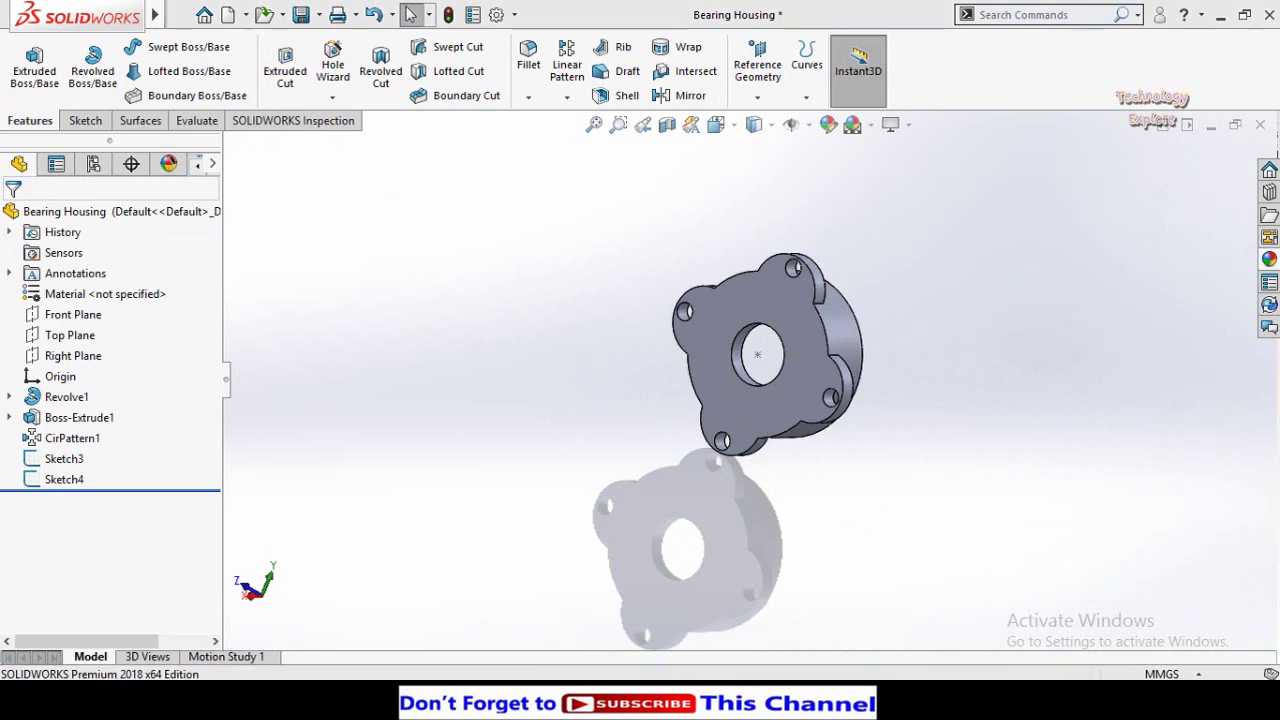
Step: Return to the assembly and examine the two sketch points inside the bearing housing's bore
{"action": "mouse_move", "coordinate": [680, 705]}
{"action": "left_click", "coordinate": [612, 622]}
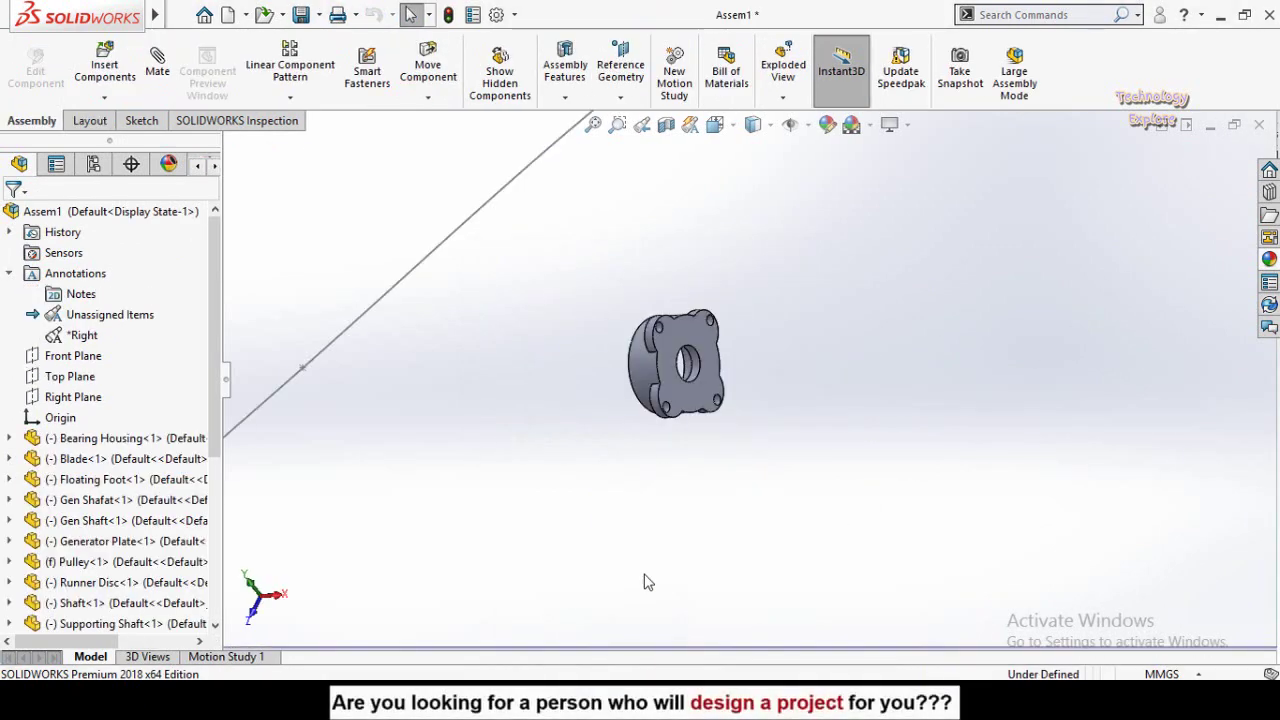
{"action": "middle_click_drag", "start_coordinate": [655, 405], "coordinate": [700, 408]}
{"action": "left_click", "coordinate": [700, 408]}
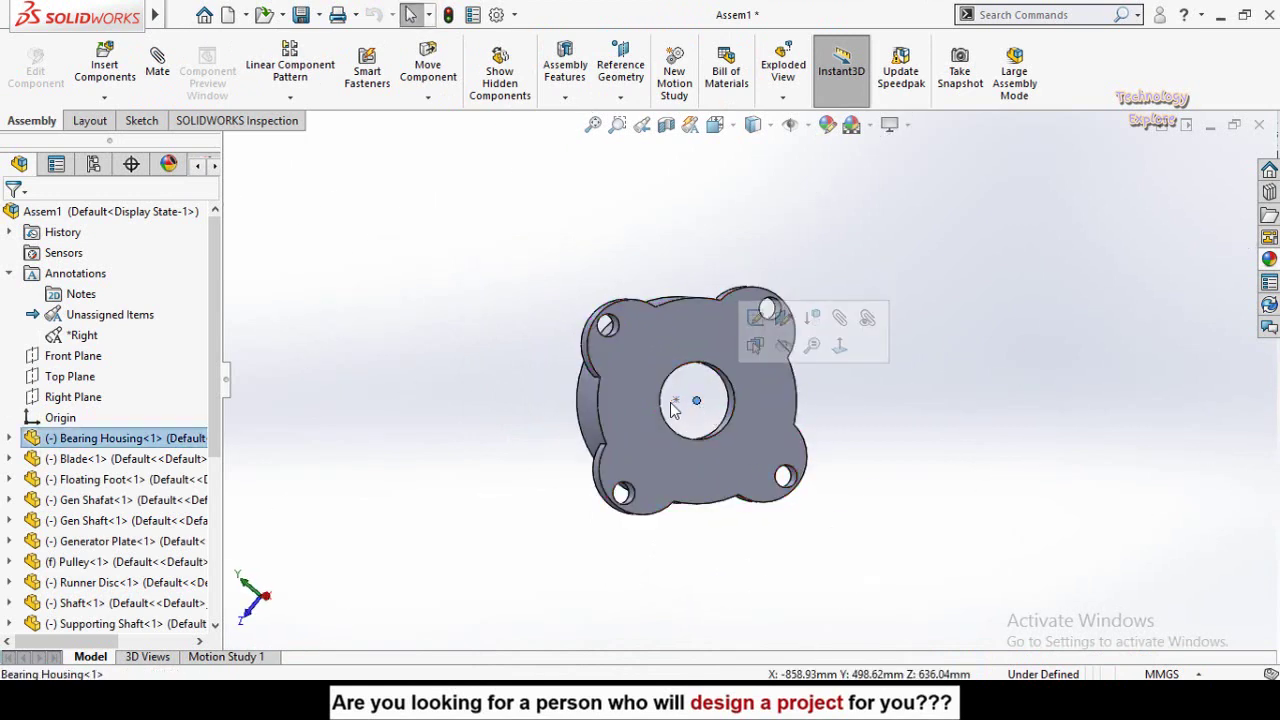
{"action": "left_click", "coordinate": [688, 441]}
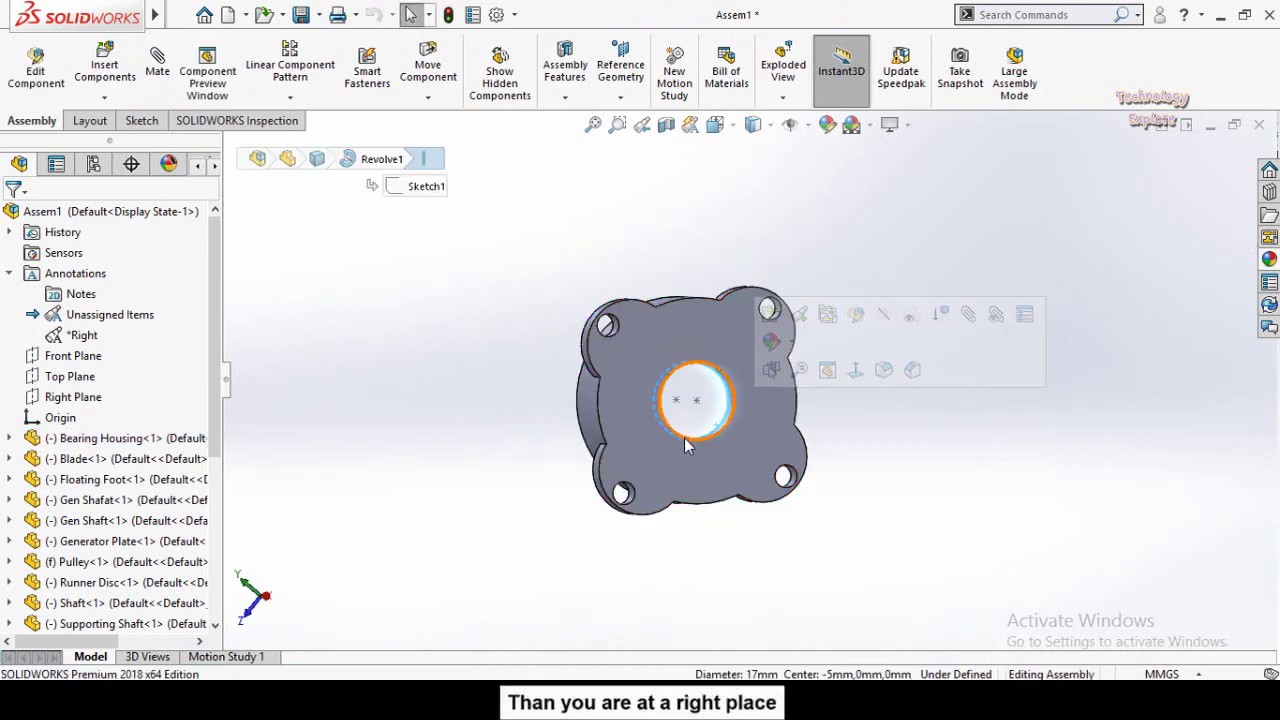
{"action": "left_click", "coordinate": [560, 517]}
Step: Move the bearing housing close to the spline path
{"action": "scroll", "coordinate": [560, 517], "scroll_direction": "up", "scroll_amount": 5}
{"action": "middle_click_drag", "start_coordinate": [560, 517], "coordinate": [785, 397]}
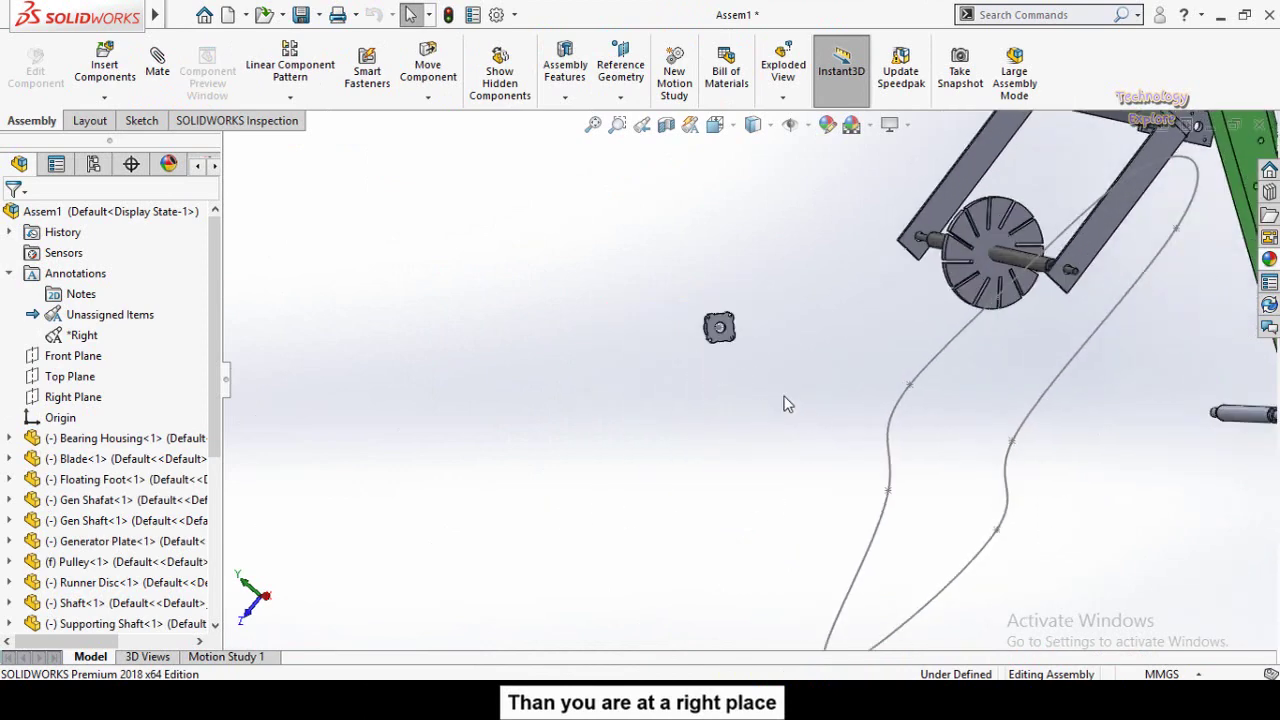
{"action": "left_click", "coordinate": [720, 342]}
{"action": "left_click_drag", "start_coordinate": [719, 341], "coordinate": [855, 428]}
{"action": "scroll", "coordinate": [757, 371], "scroll_direction": "down", "scroll_amount": 3}
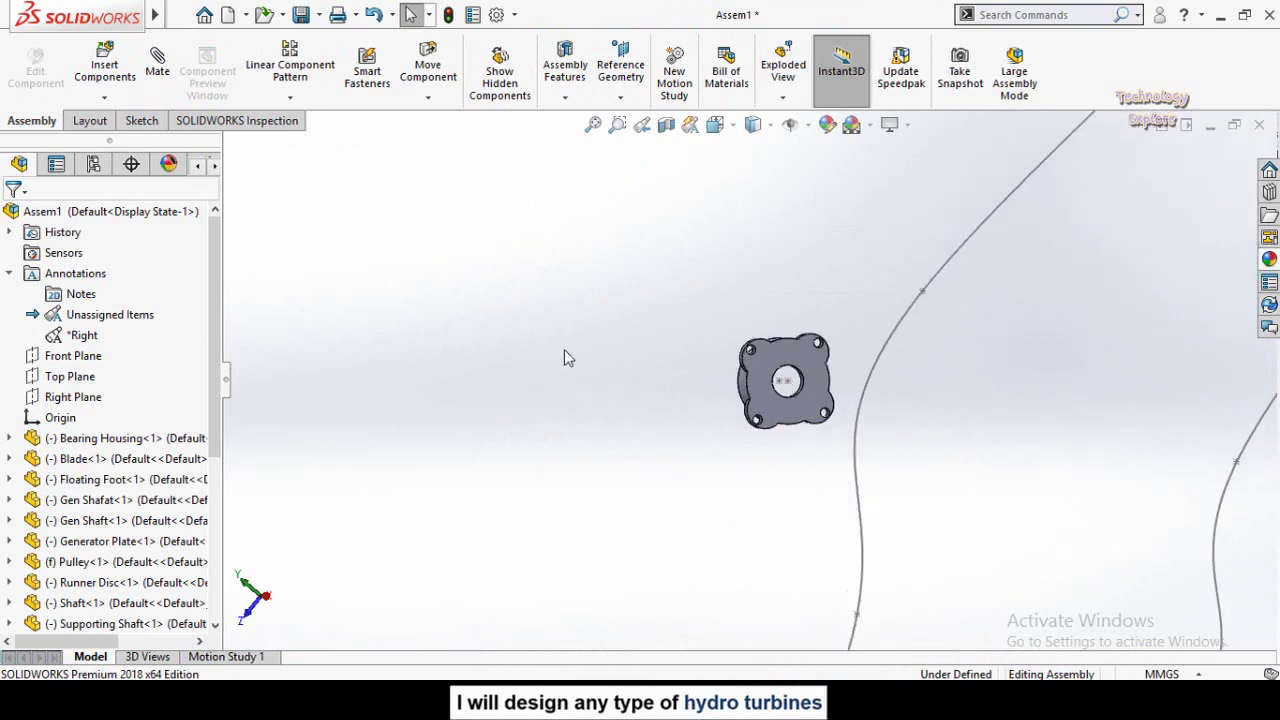
Step: Add a path mate between the housing's rear-face sketch point and the spline, selected as a closed loop, with the path constraint Free
{"action": "left_click", "coordinate": [157, 62]}
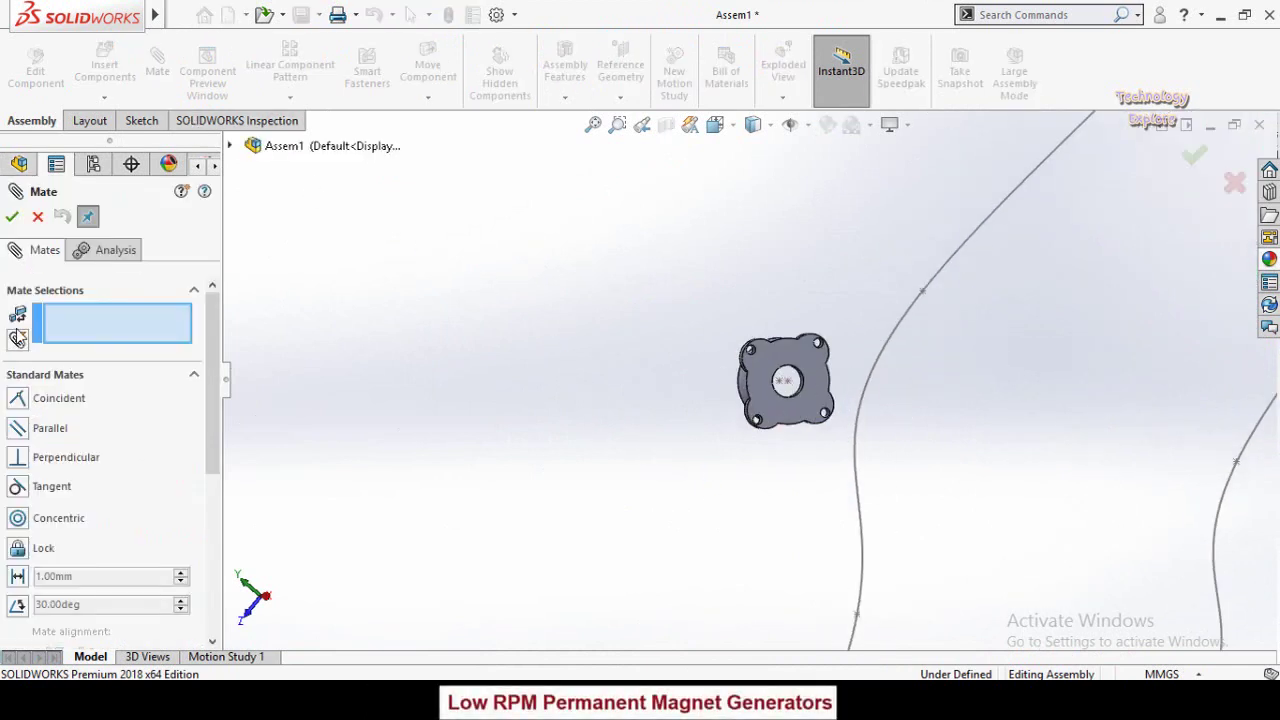
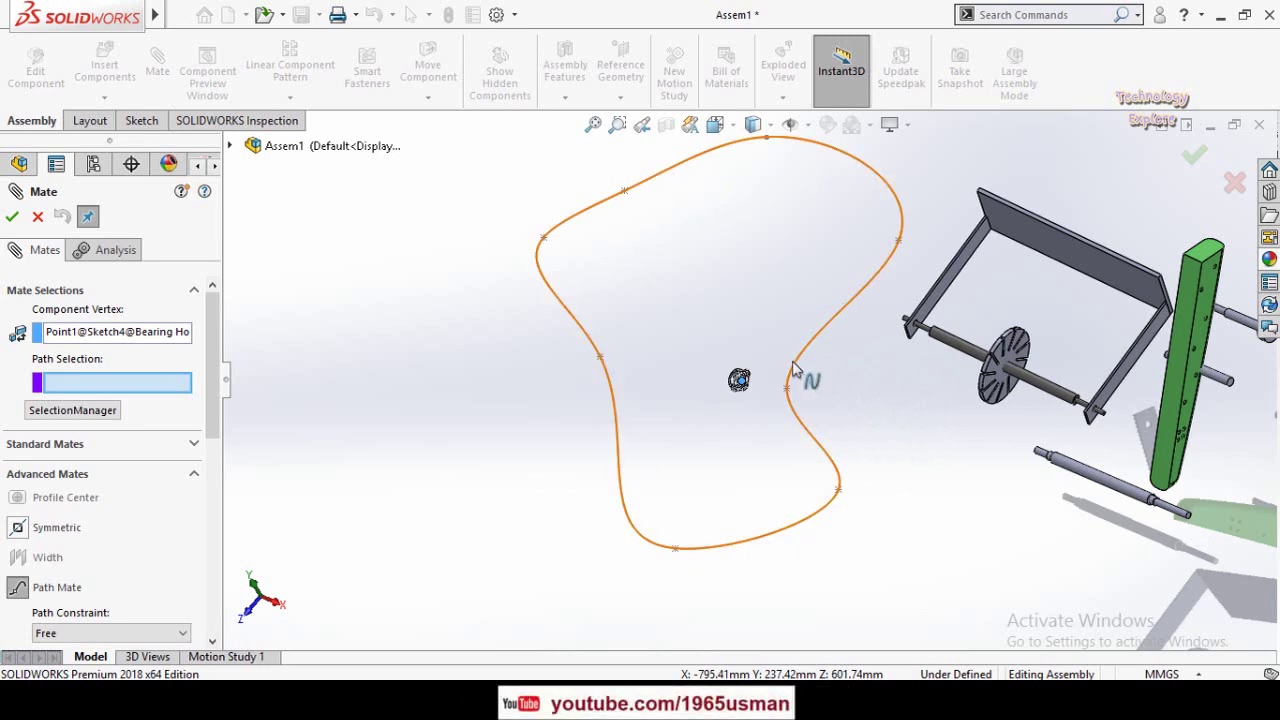
{"action": "scroll", "coordinate": [812, 392], "scroll_direction": "down", "scroll_amount": 2}
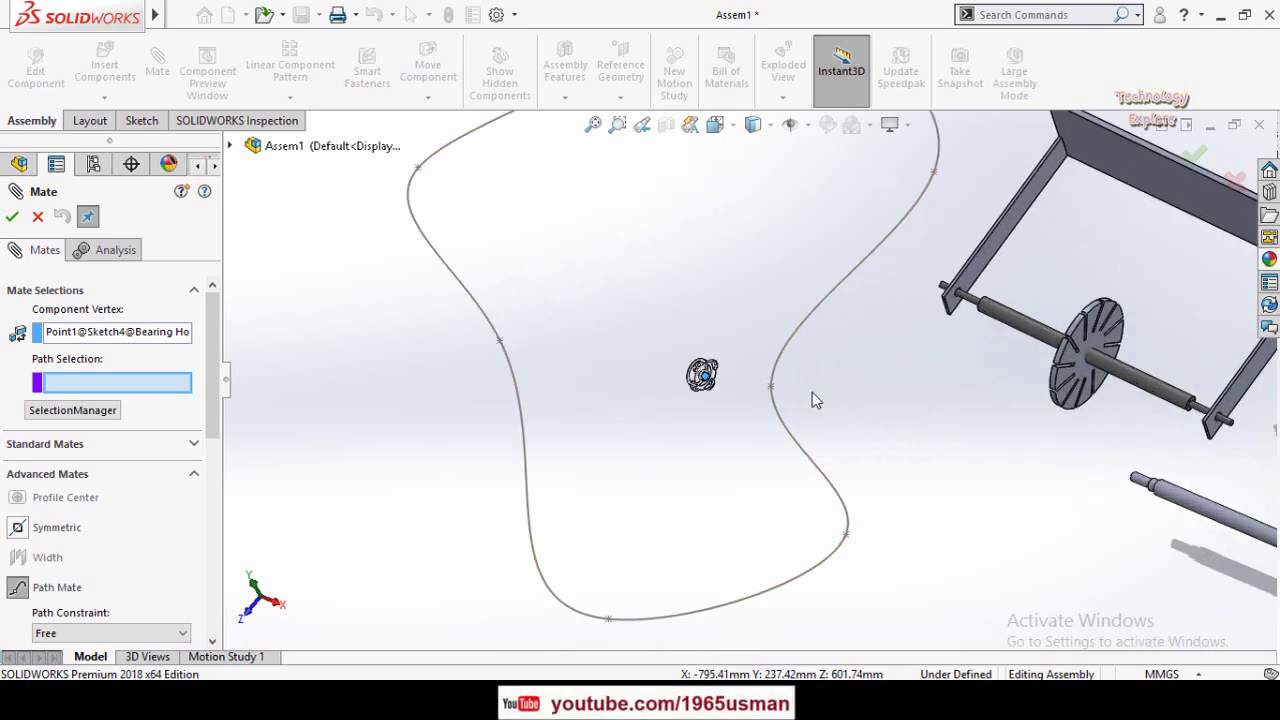
{"action": "scroll", "coordinate": [811, 385], "scroll_direction": "up", "scroll_amount": 2}
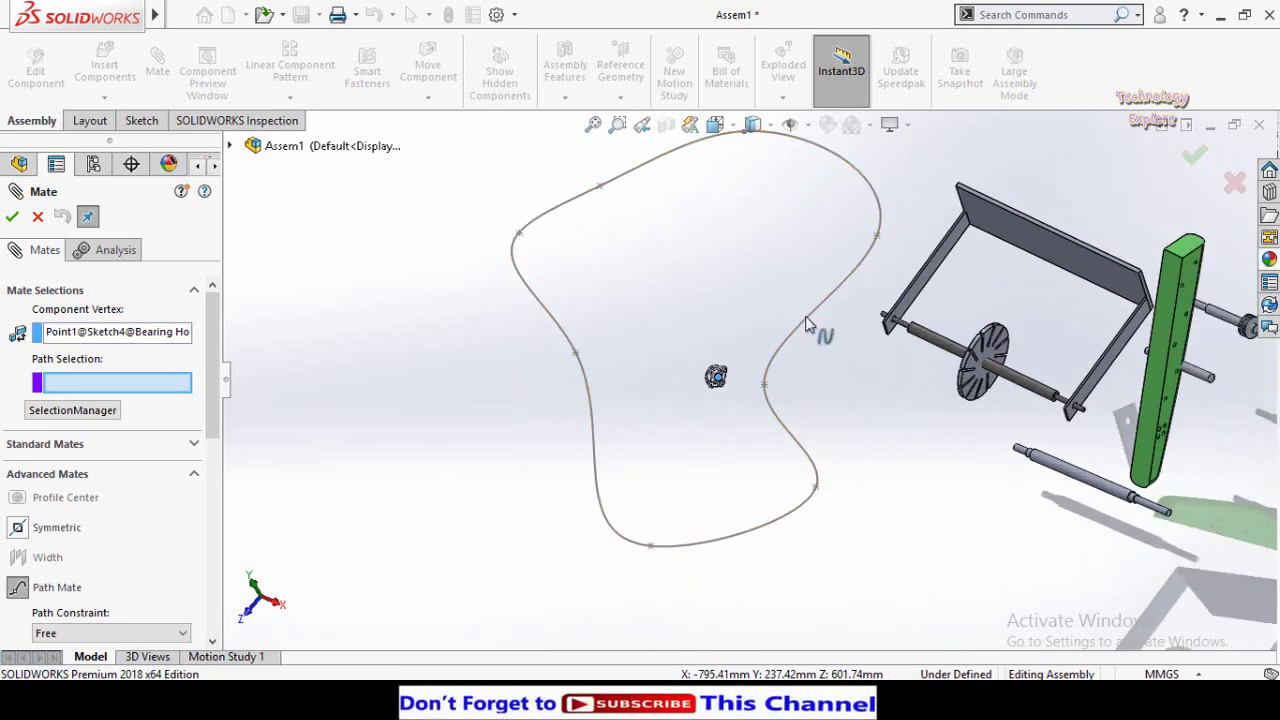
{"action": "left_click", "coordinate": [52, 418]}
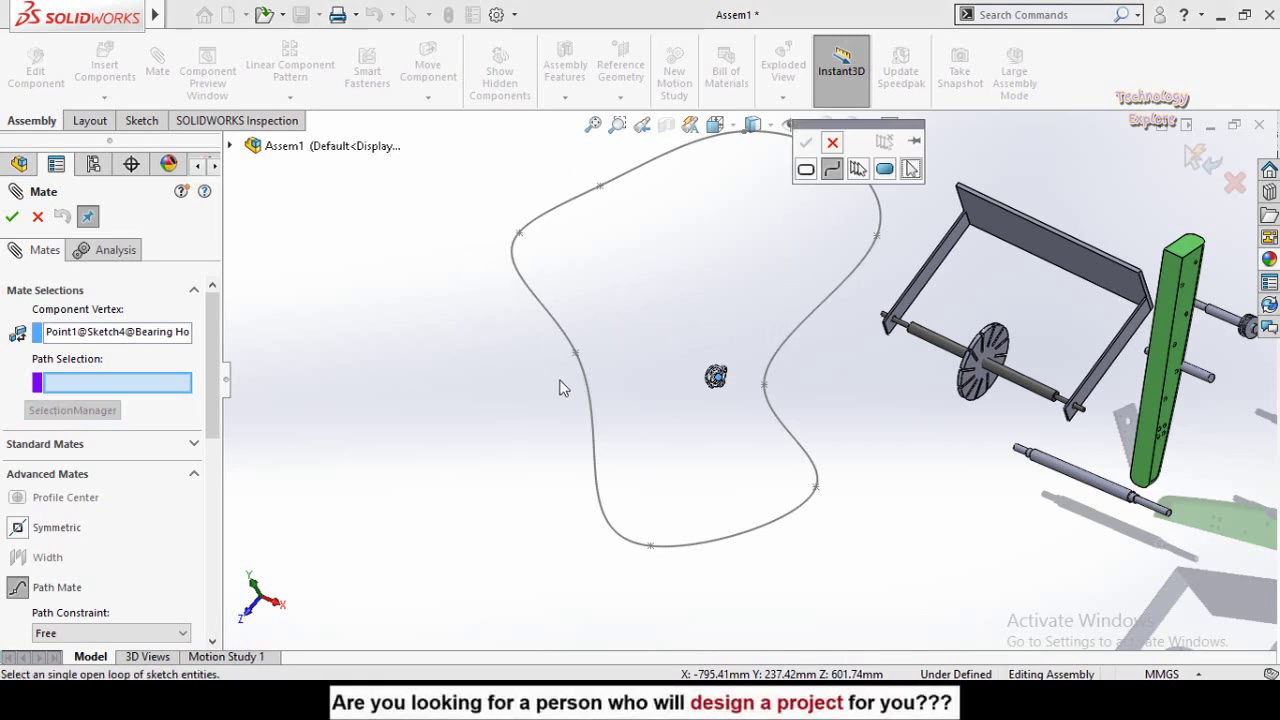
{"action": "left_click", "coordinate": [806, 170]}
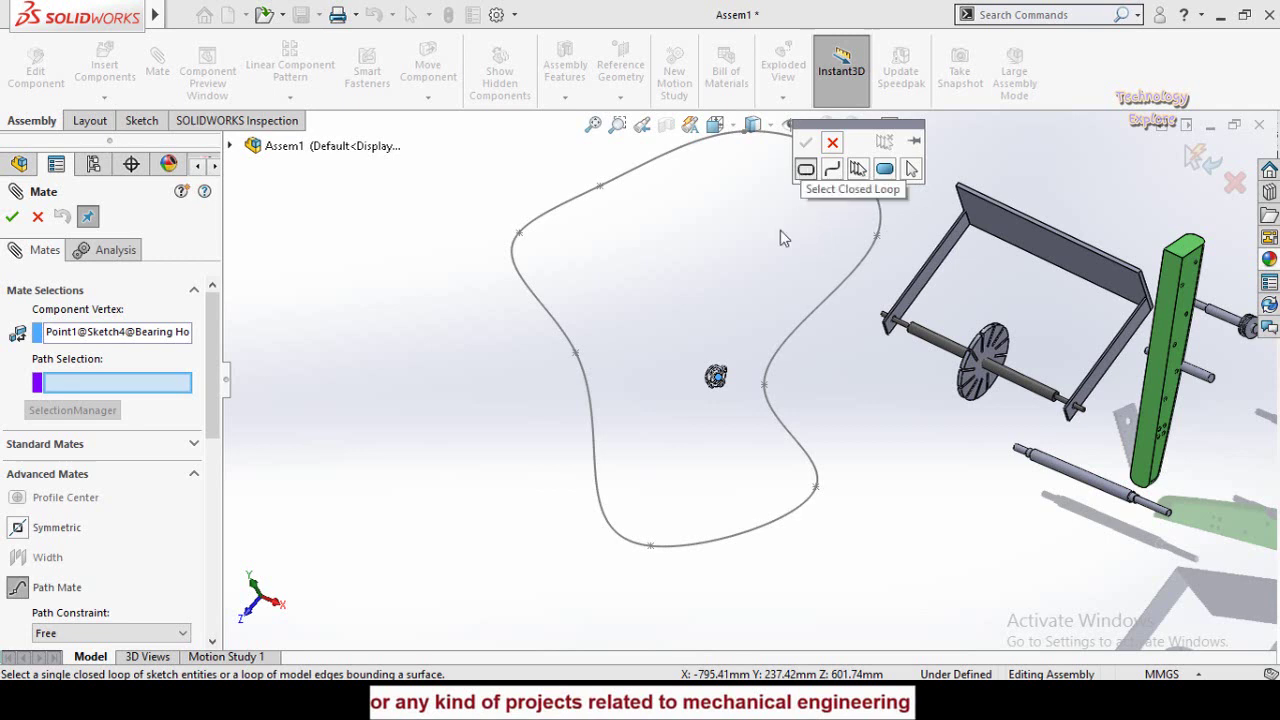
{"action": "left_click", "coordinate": [823, 299]}
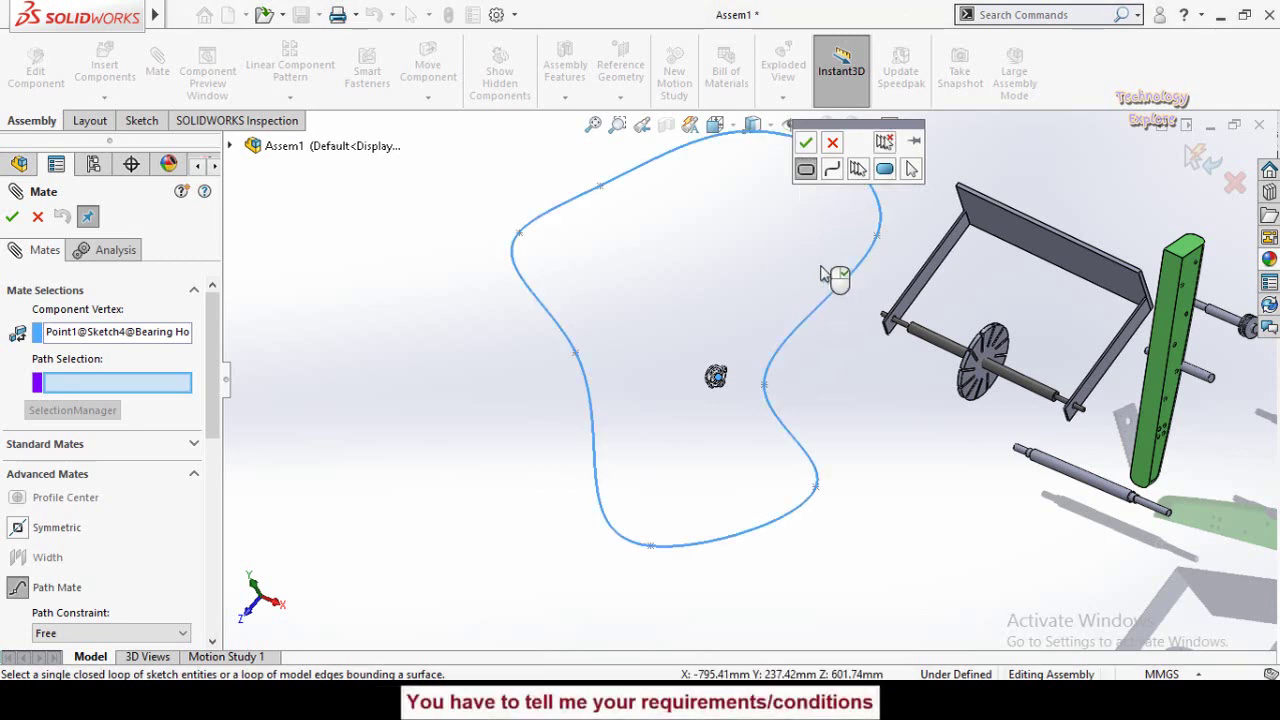
{"action": "left_click", "coordinate": [806, 145]}
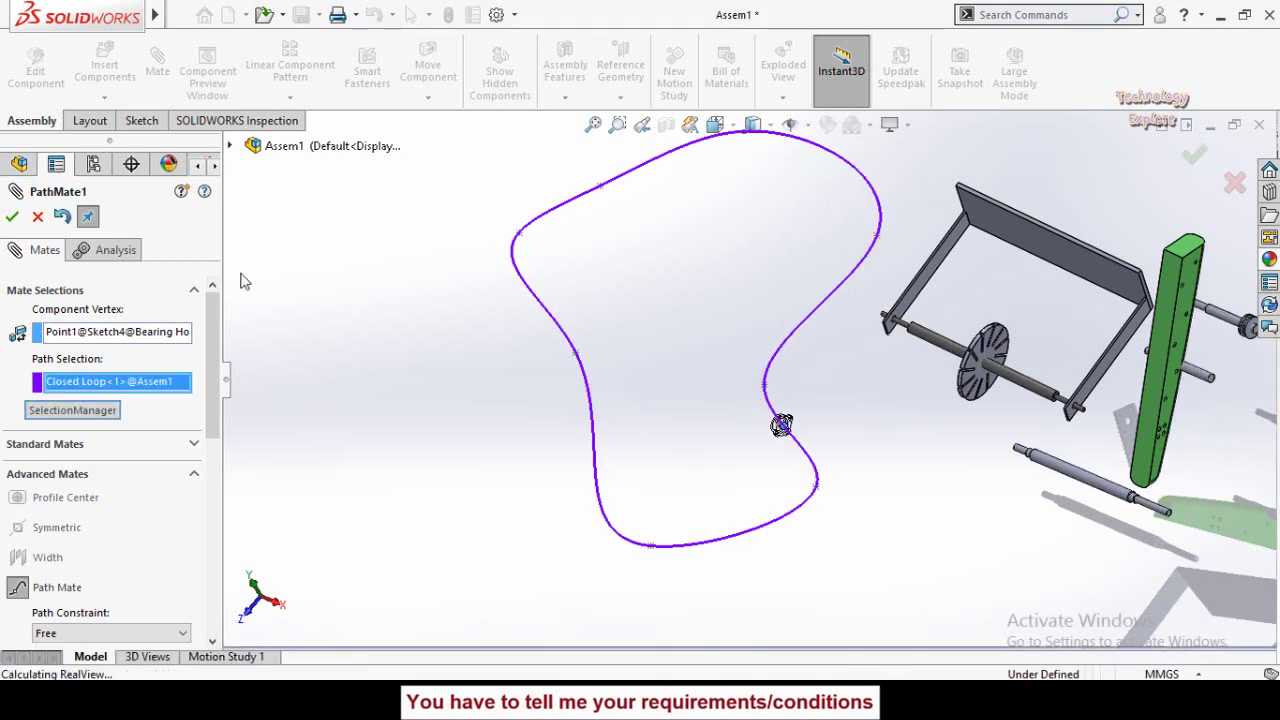
{"action": "left_click", "coordinate": [12, 218]}
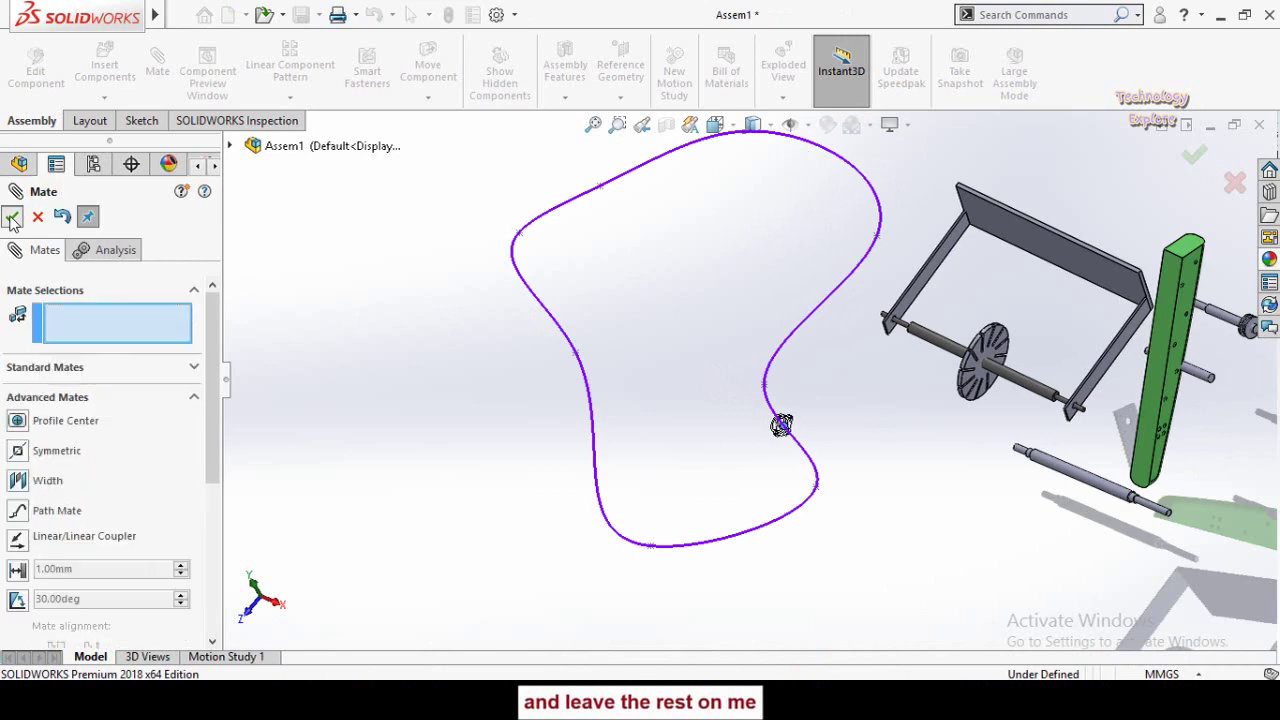
{"action": "left_click", "coordinate": [12, 218]}
Step: Move the bearing housing along the spline and turn it about its mated point to test the path mate
{"action": "scroll", "coordinate": [791, 480], "scroll_direction": "down", "scroll_amount": 5}
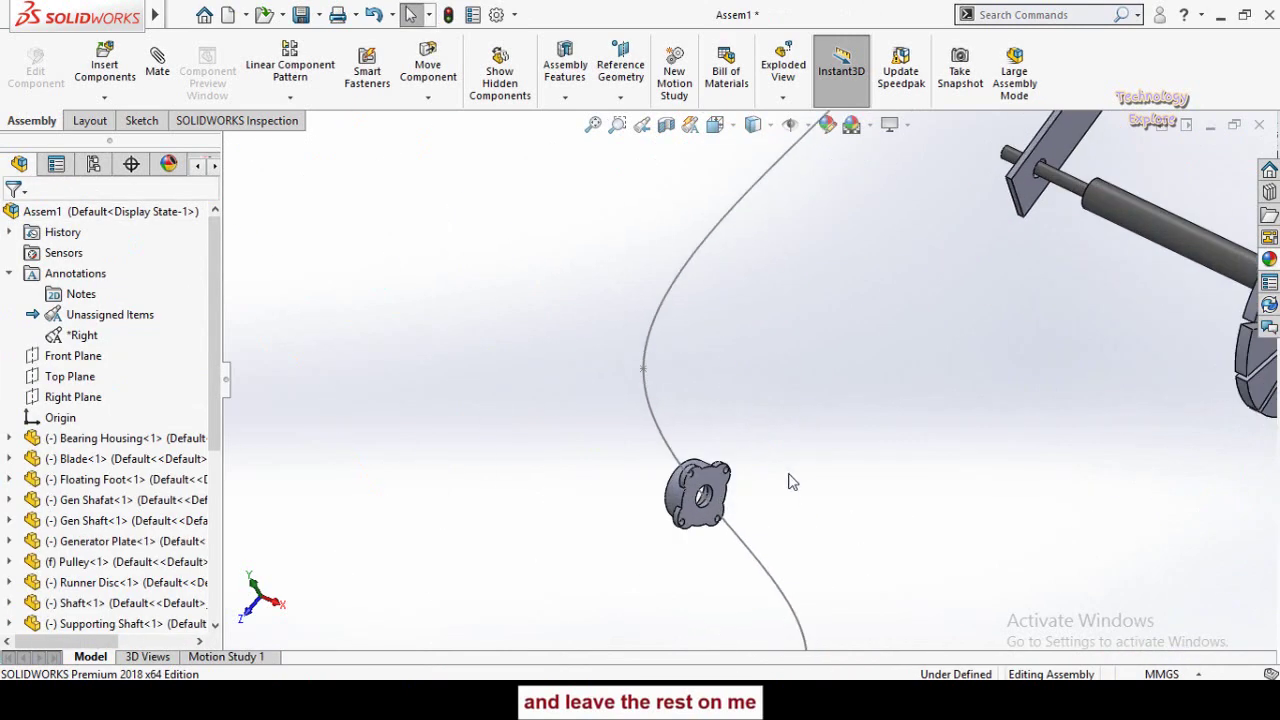
{"action": "scroll", "coordinate": [755, 490], "scroll_direction": "down", "scroll_amount": 2}
{"action": "left_click_drag", "start_coordinate": [688, 472], "coordinate": [650, 425]}
{"action": "middle_click_drag", "start_coordinate": [650, 425], "coordinate": [540, 432]}
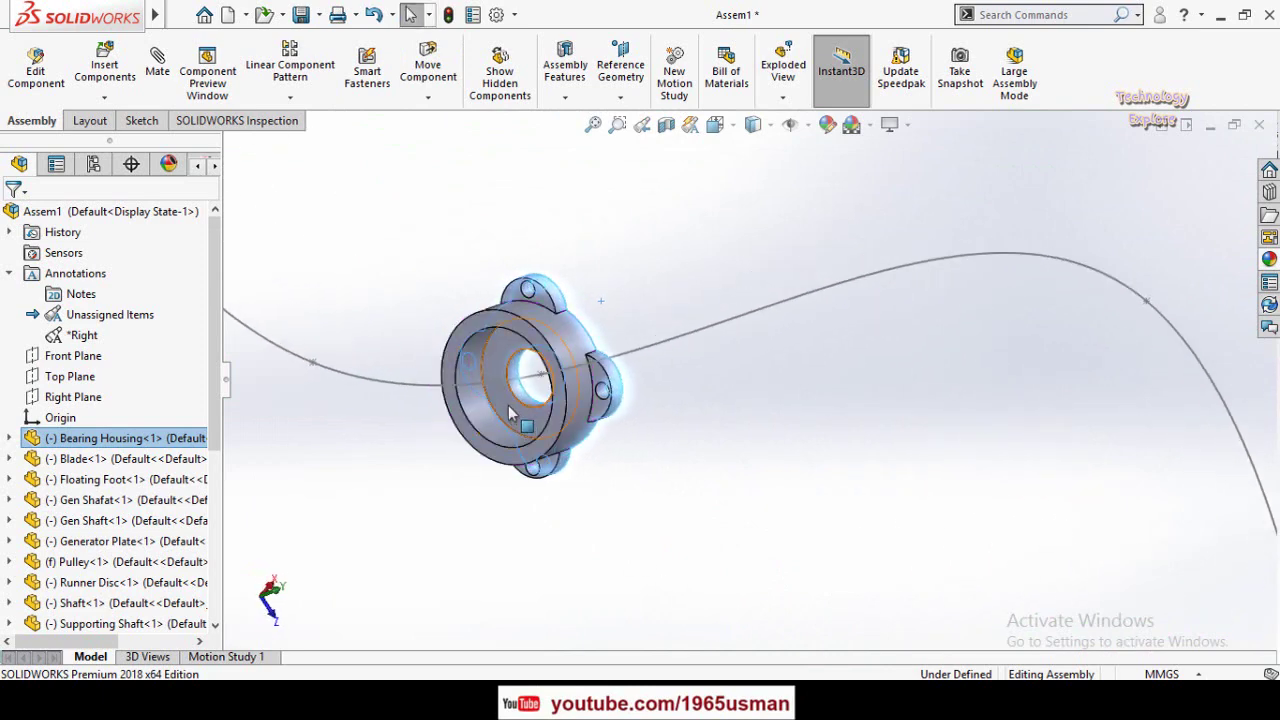
{"action": "scroll", "coordinate": [510, 413], "scroll_direction": "down", "scroll_amount": 5}
{"action": "left_click_drag", "start_coordinate": [590, 445], "coordinate": [607, 307]}
{"action": "key", "text": "Escape"}
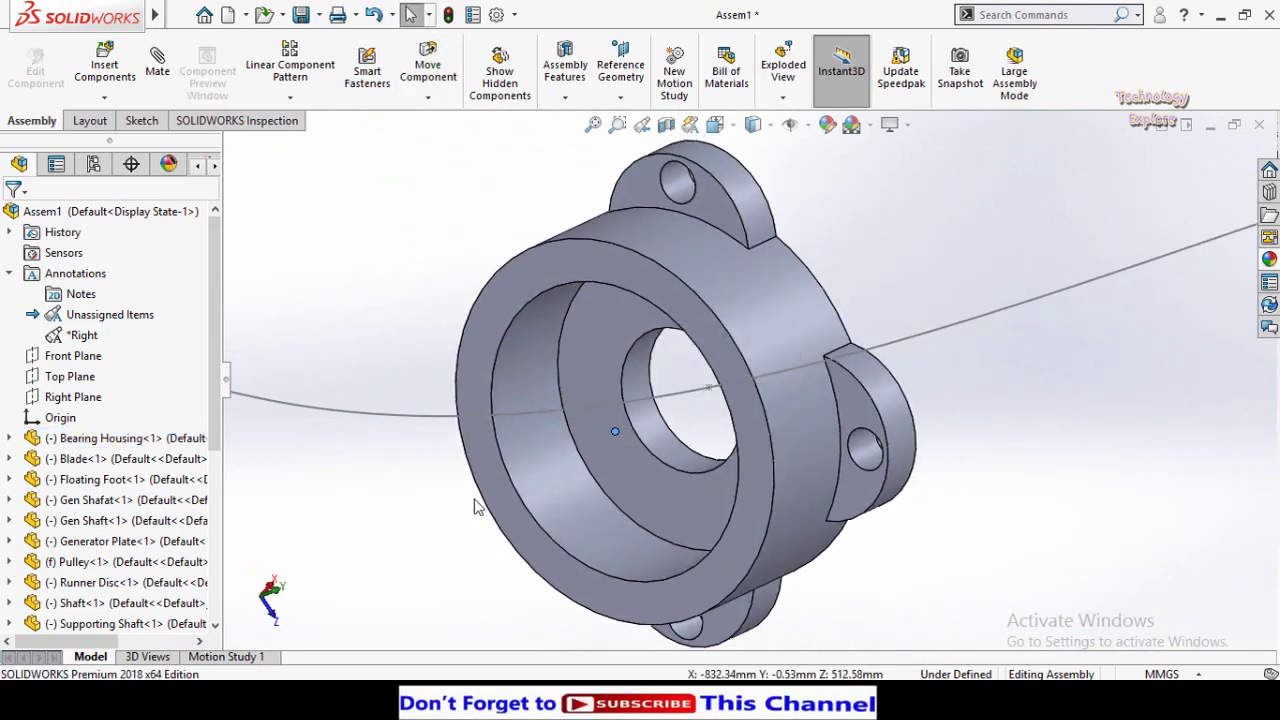
Step: Add a second path mate between the housing's front-face sketch point and the spline, with the path constraint Free
{"action": "scroll", "coordinate": [476, 507], "scroll_direction": "up", "scroll_amount": 3}
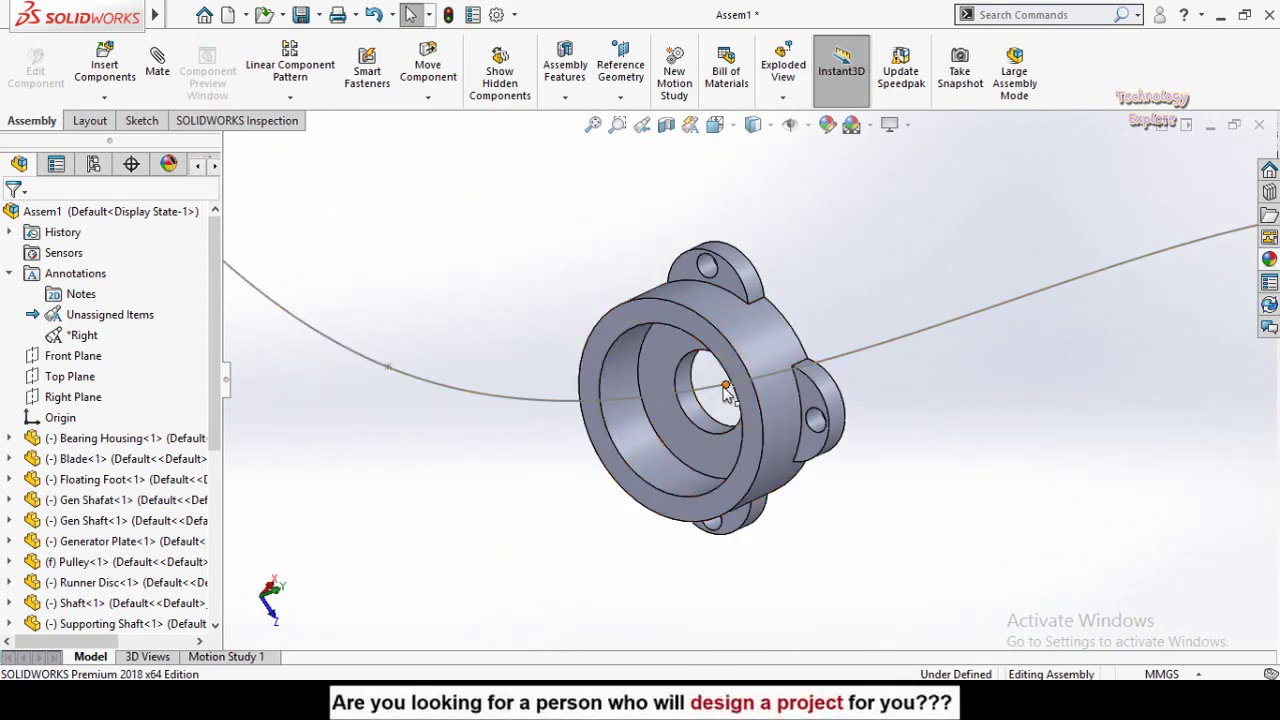
{"action": "middle_click_drag", "start_coordinate": [717, 402], "coordinate": [700, 410]}
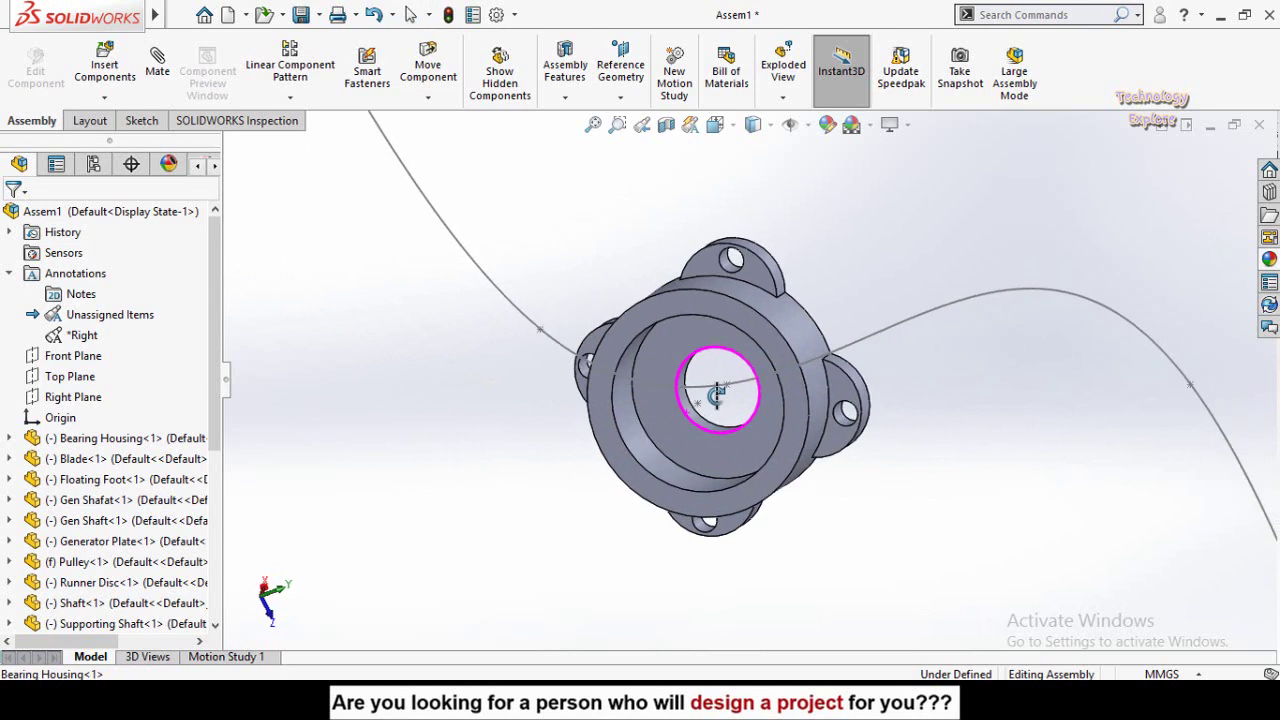
{"action": "scroll", "coordinate": [729, 416], "scroll_direction": "down", "scroll_amount": 3}
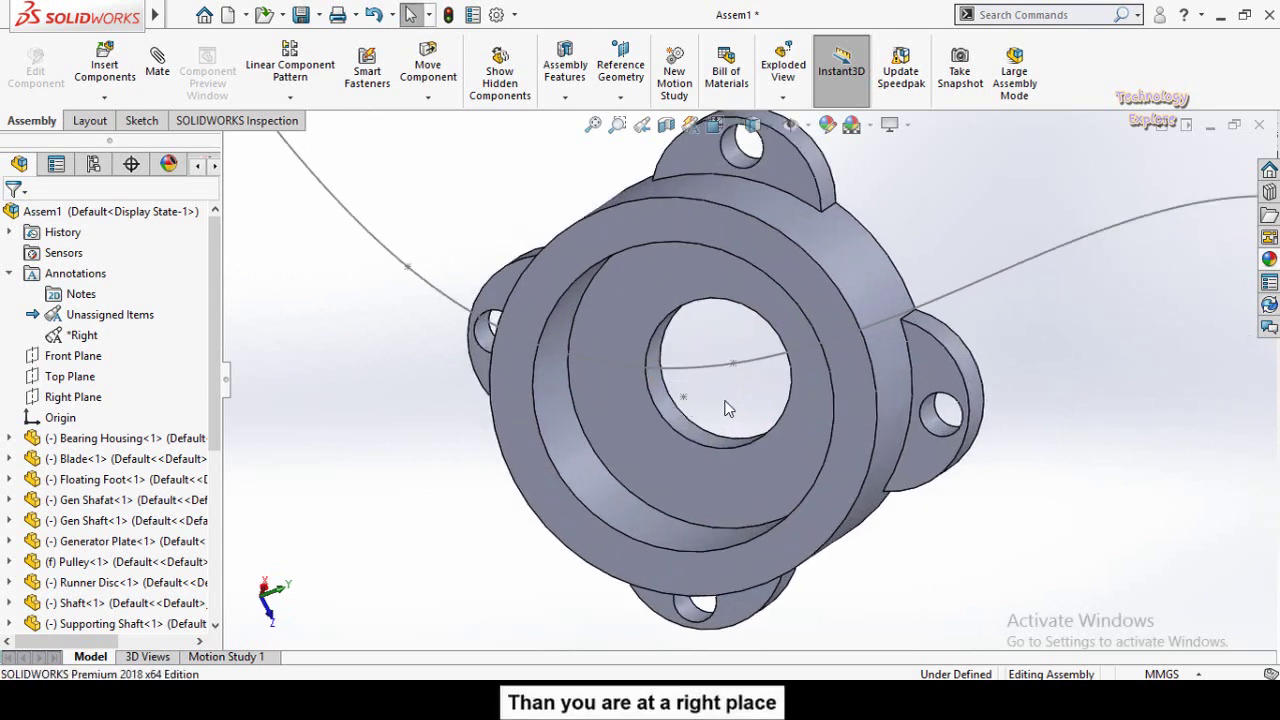
{"action": "left_click", "coordinate": [157, 70]}
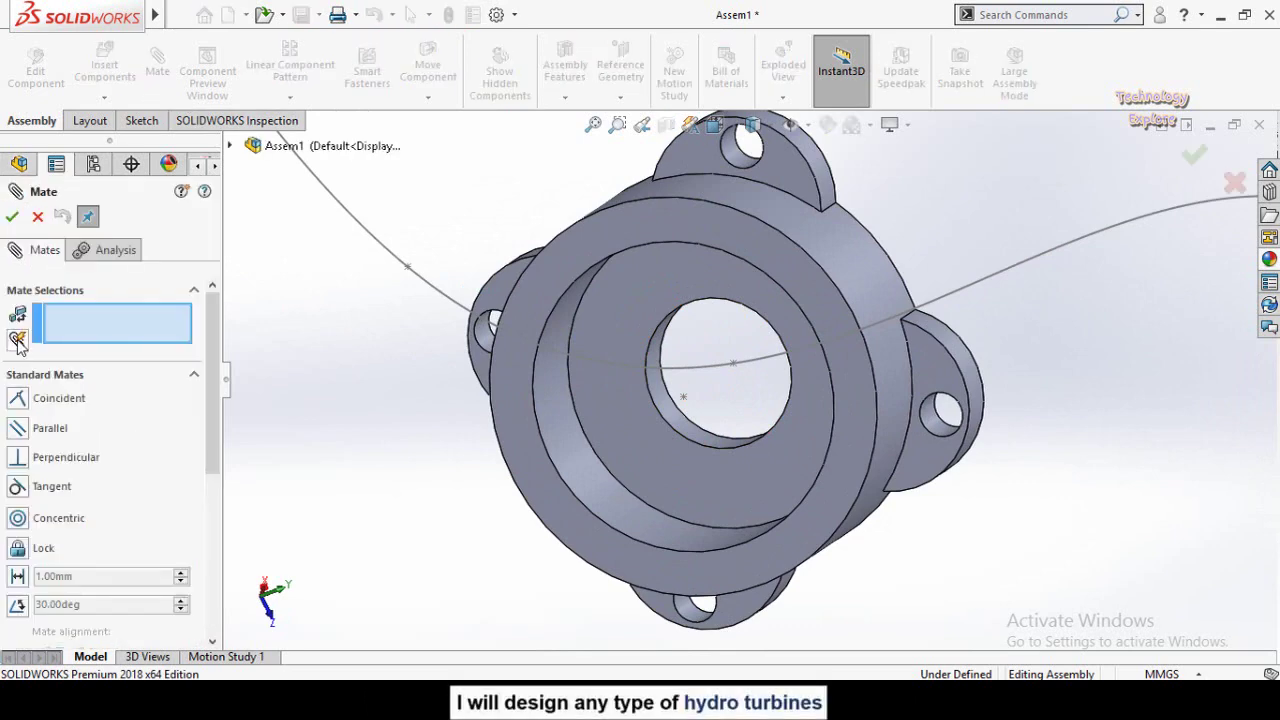
{"action": "scroll", "coordinate": [5, 375], "scroll_direction": "down", "scroll_amount": 5}
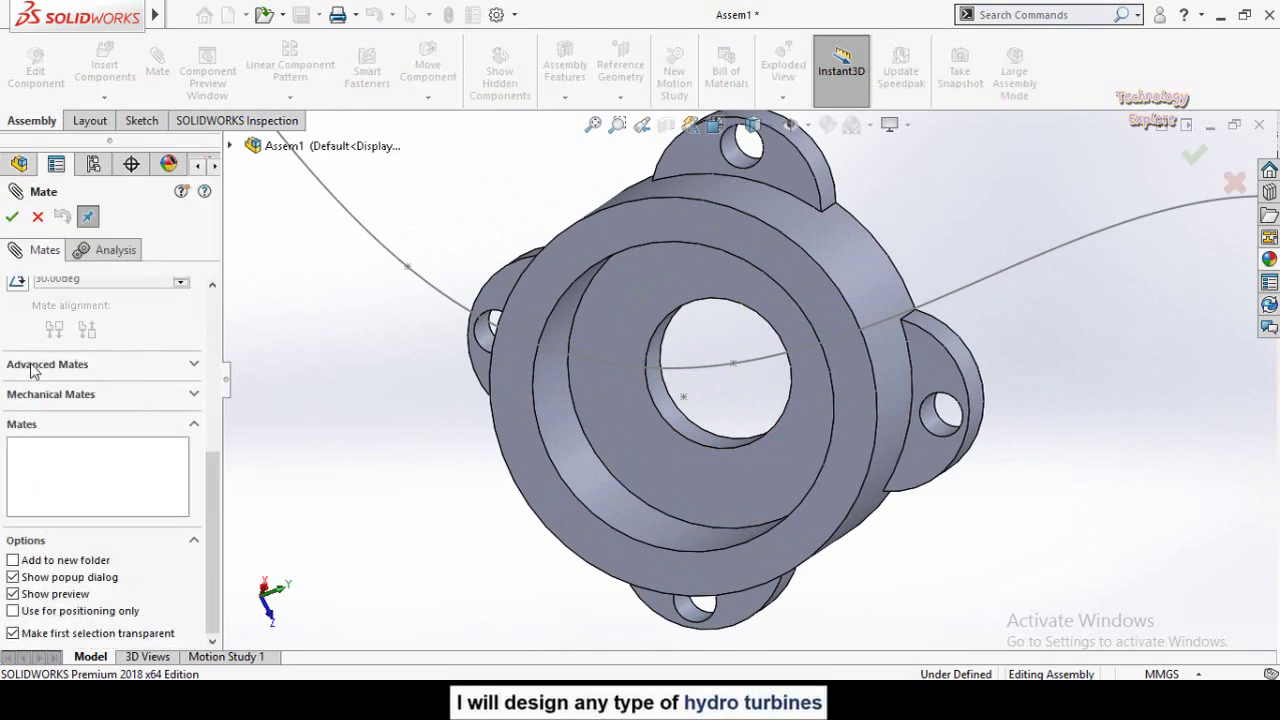
{"action": "left_click", "coordinate": [40, 364]}
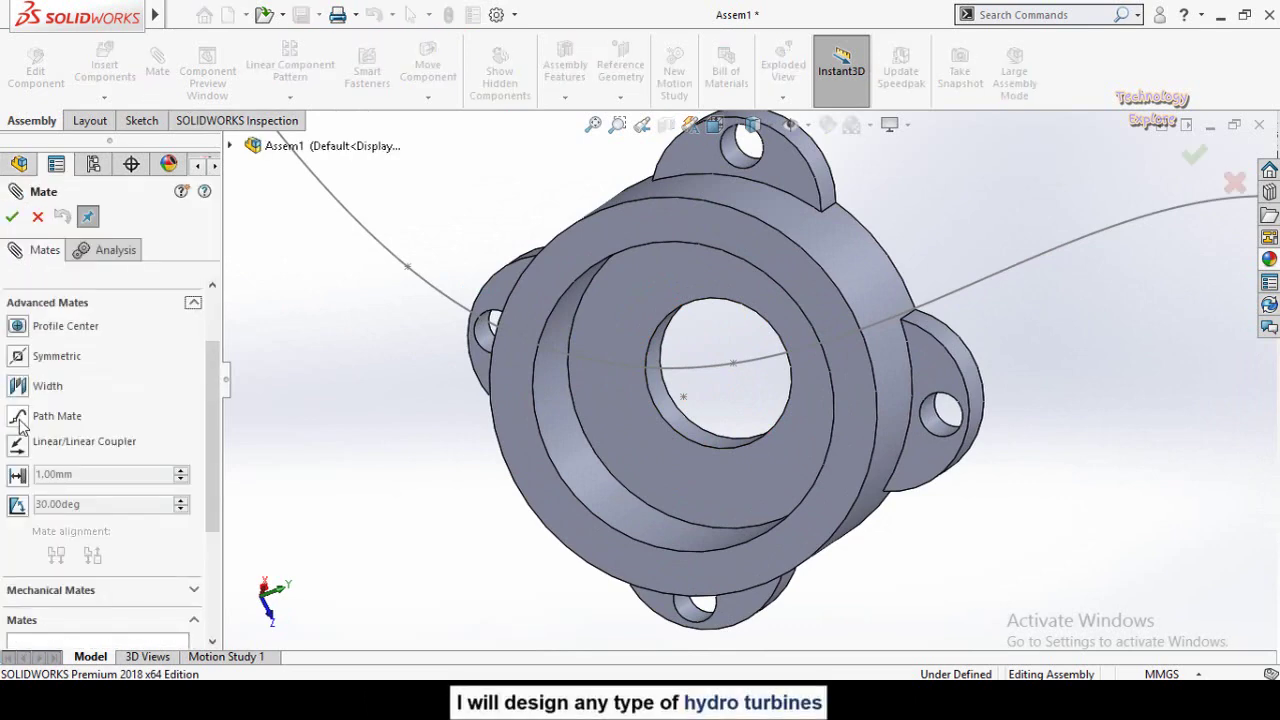
{"action": "left_click", "coordinate": [19, 420]}
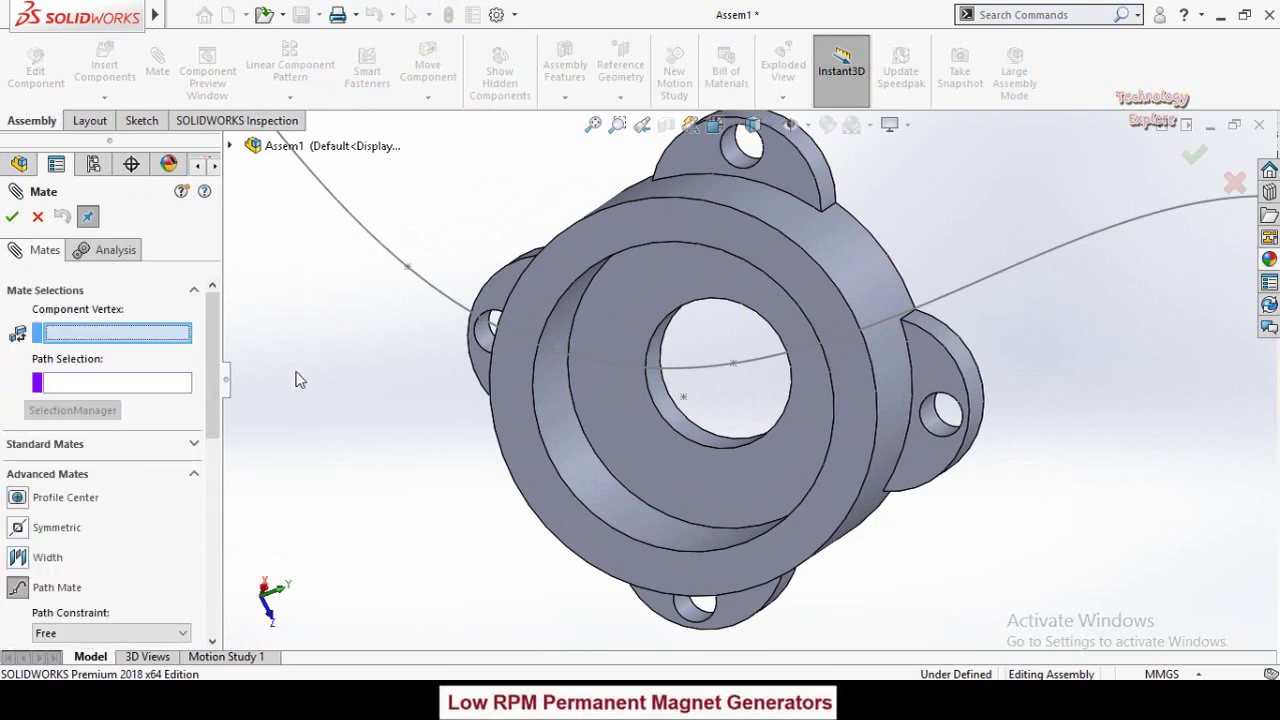
{"action": "left_click", "coordinate": [685, 398]}
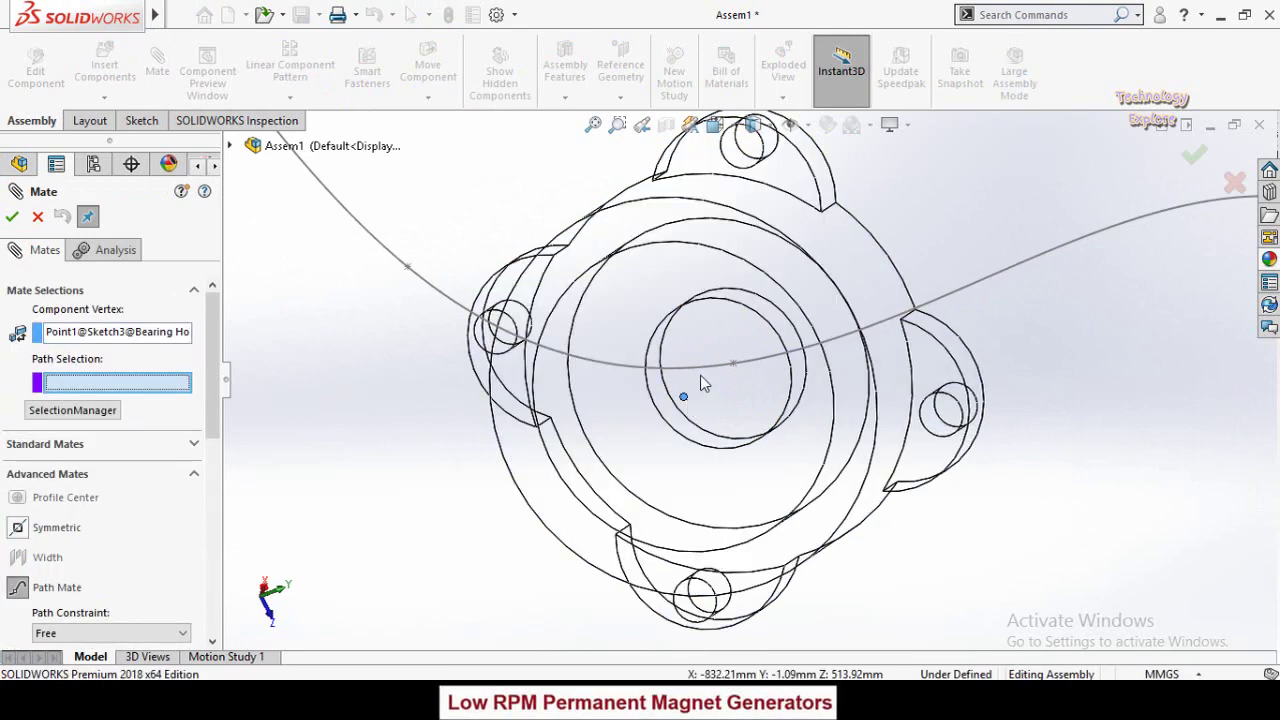
{"action": "left_click", "coordinate": [700, 367]}
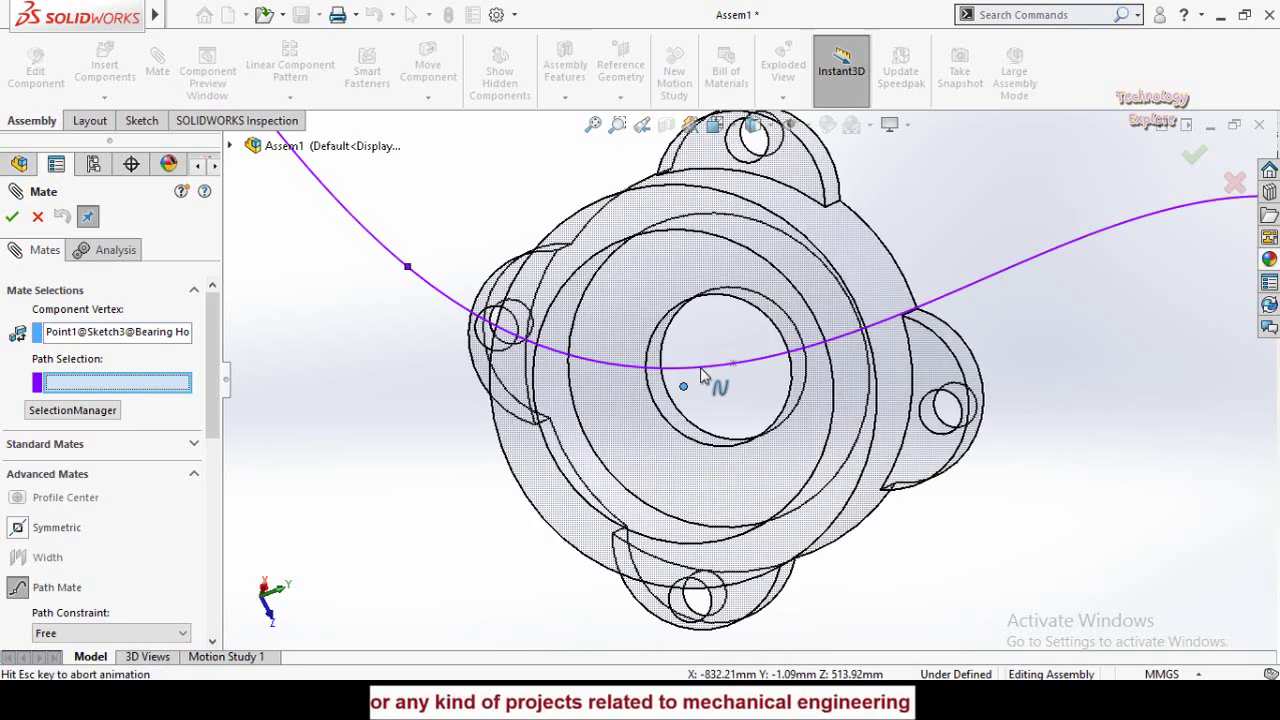
{"action": "left_click", "coordinate": [12, 218]}
{"action": "left_click", "coordinate": [12, 218]}
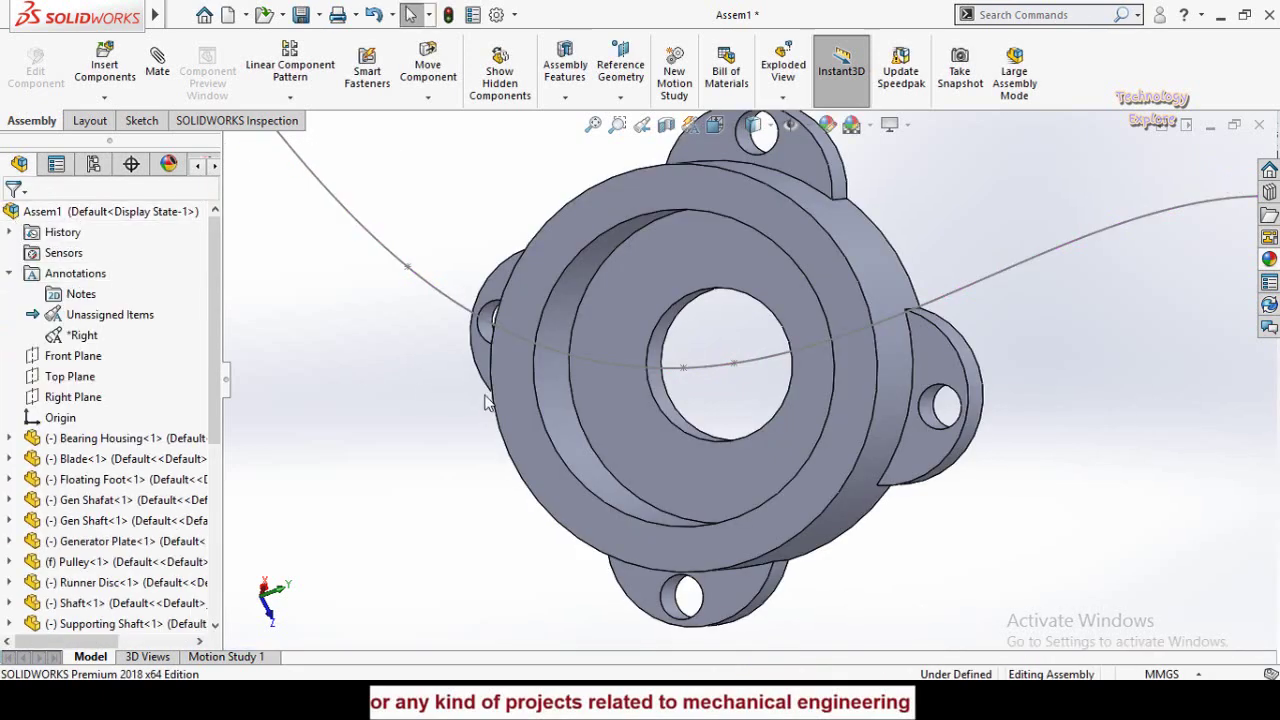
Step: Move the bearing housing back and forth along the spline to test its motion with both path mates
{"action": "scroll", "coordinate": [597, 437], "scroll_direction": "up", "scroll_amount": 5}
{"action": "middle_click_drag", "start_coordinate": [607, 473], "coordinate": [722, 398]}
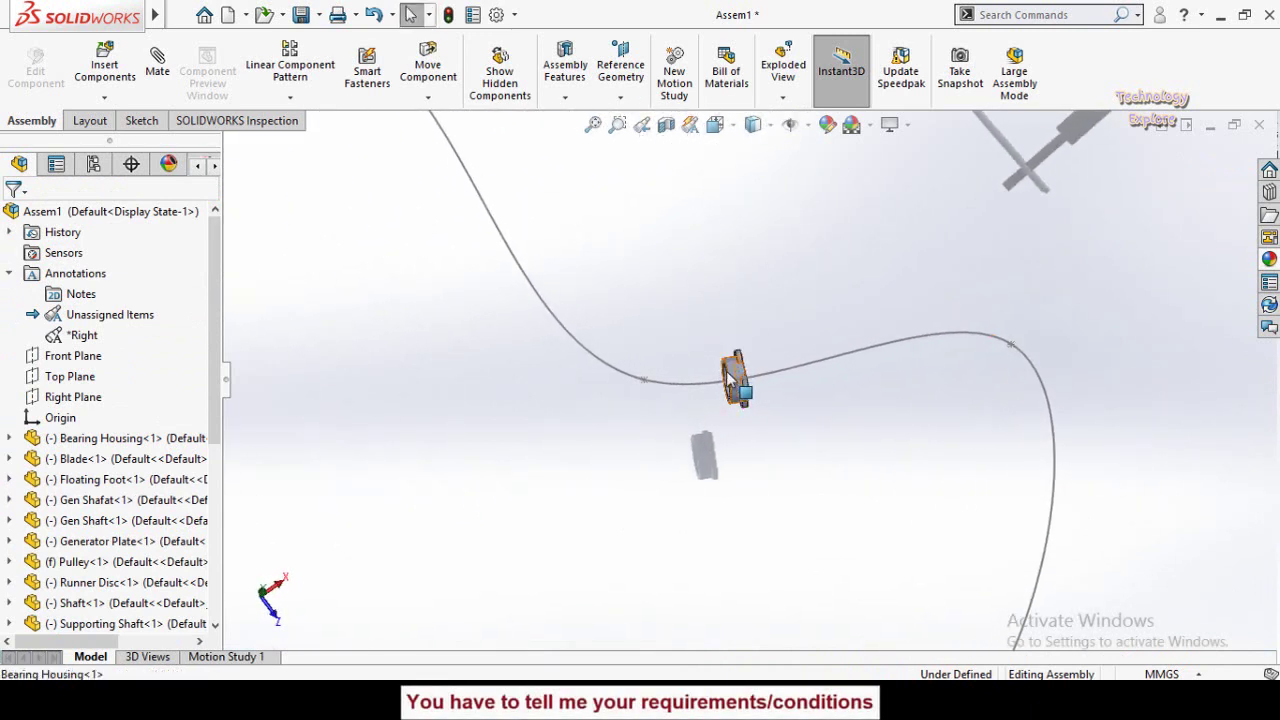
{"action": "left_click", "coordinate": [737, 375]}
{"action": "left_click_drag", "start_coordinate": [578, 368], "coordinate": [986, 393]}
{"action": "left_click_drag", "start_coordinate": [942, 349], "coordinate": [437, 191]}
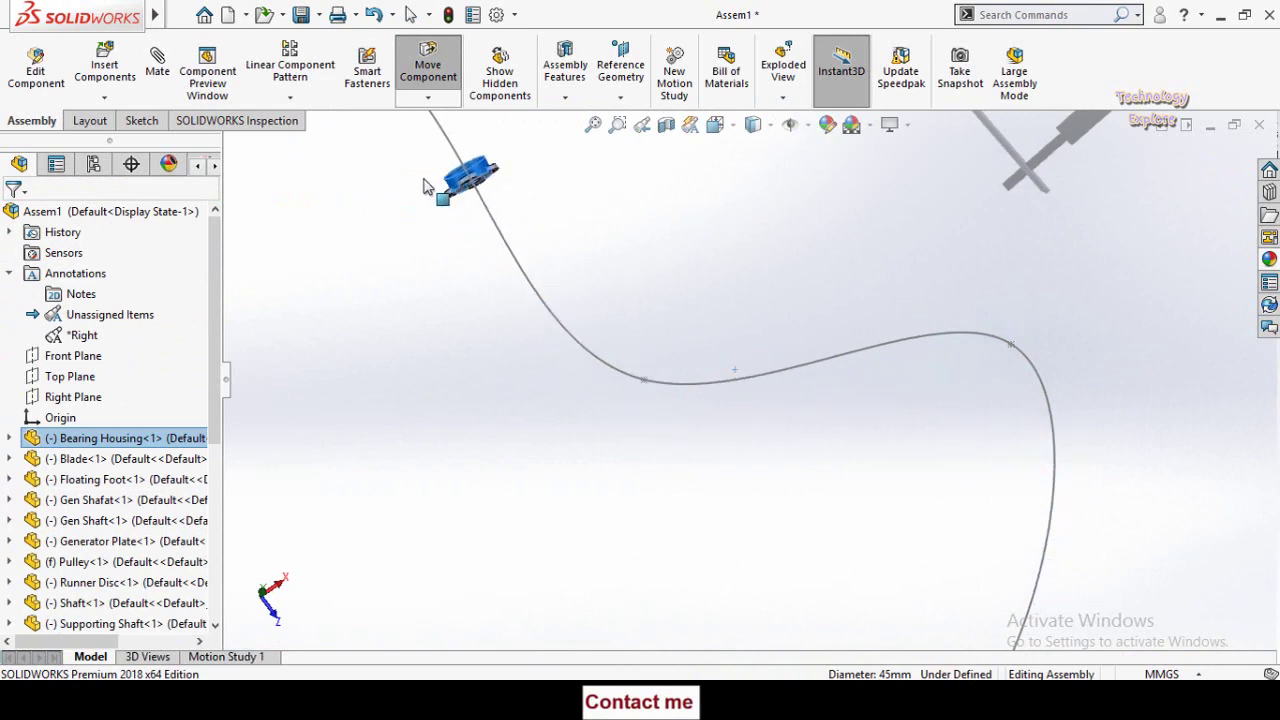